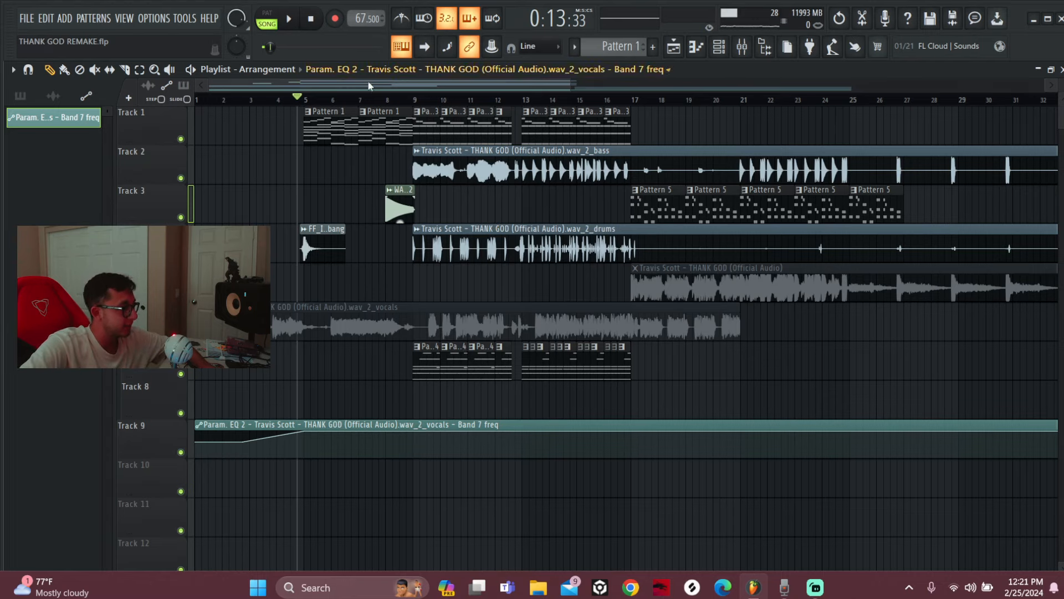
- Select the intro's time range from about bar 4 to bar 9 in the playlist and play it through
{"action": "scroll", "coordinate": [309, 105], "scroll_direction": "up", "scroll_amount": 1}
{"action": "scroll", "coordinate": [308, 106], "scroll_direction": "up", "scroll_amount": 1}
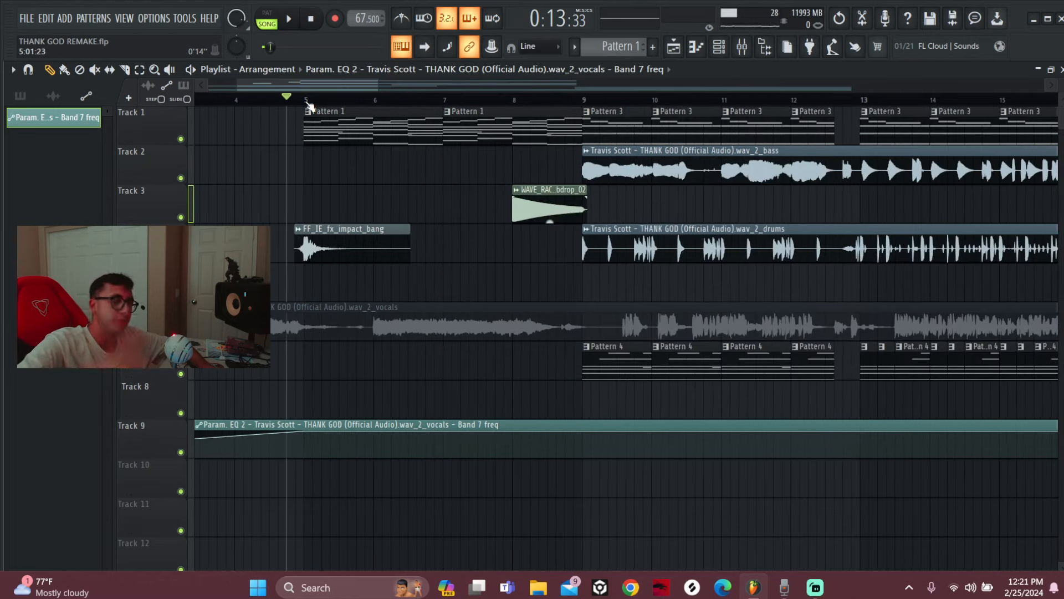
{"action": "left_click_drag", "start_coordinate": [302, 100], "coordinate": [574, 101]}
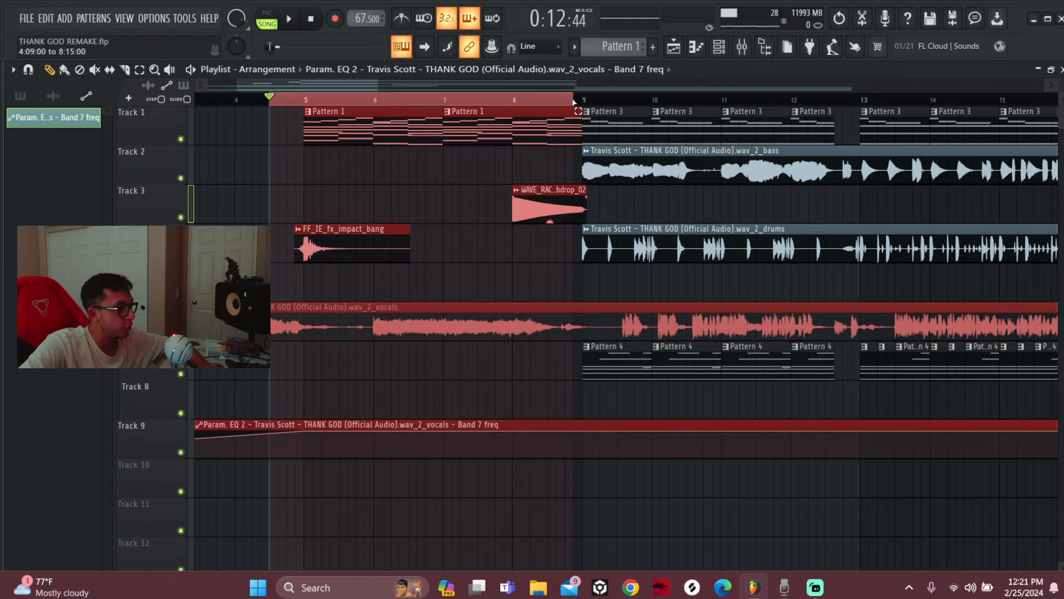
{"action": "key", "text": "space"}
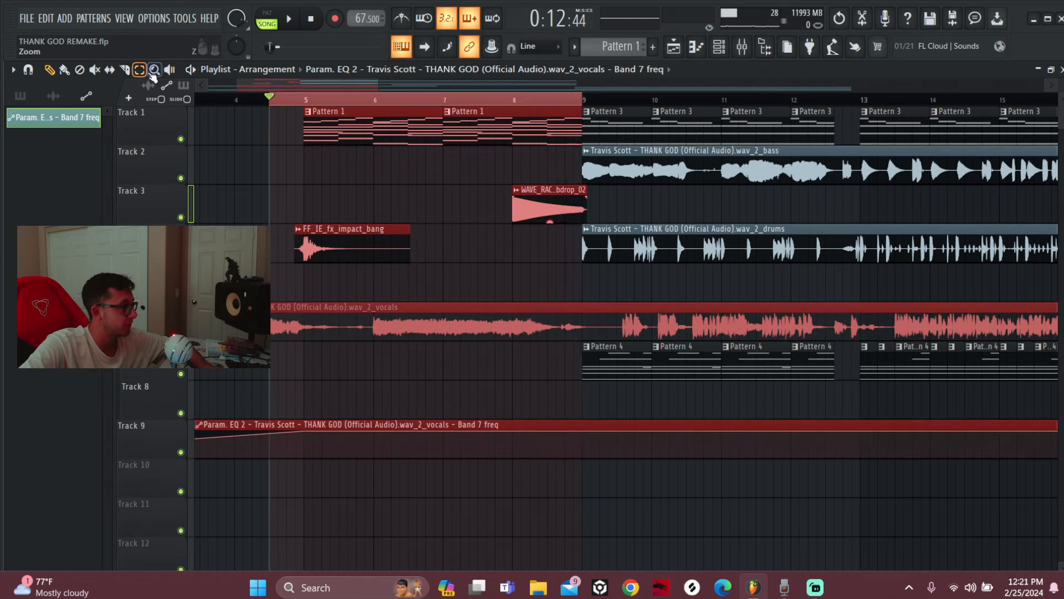
{"action": "mouse_move", "coordinate": [337, 84]}
{"action": "left_mouse_down"}
{"action": "mouse_move", "coordinate": [350, 84]}
{"action": "mouse_move", "coordinate": [341, 86]}
{"action": "left_mouse_up"}
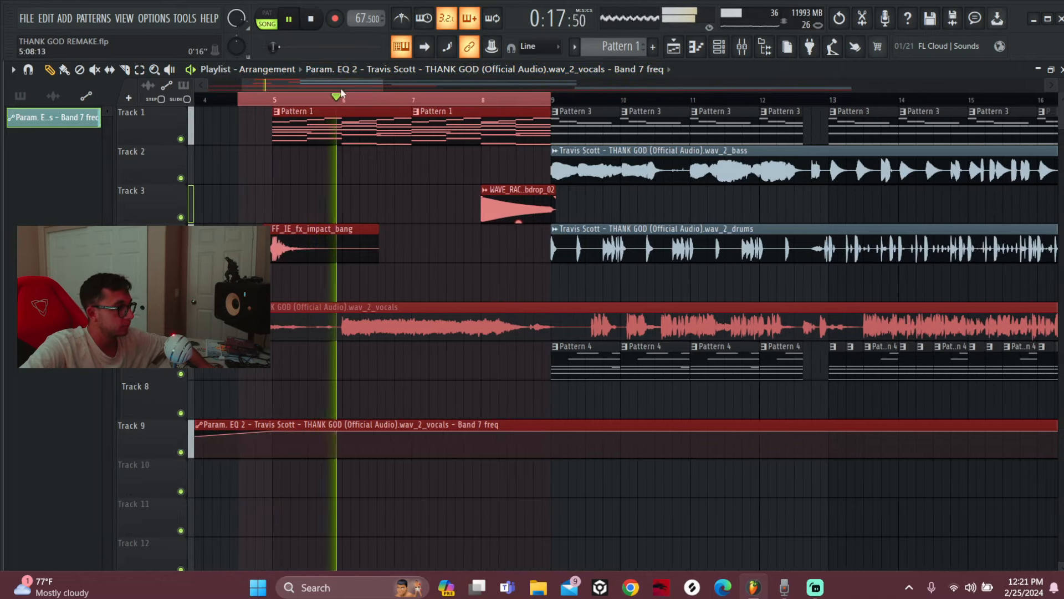
{"action": "scroll", "coordinate": [339, 102], "scroll_direction": "down", "scroll_amount": 2}
{"action": "scroll", "coordinate": [340, 102], "scroll_direction": "up", "scroll_amount": 2}
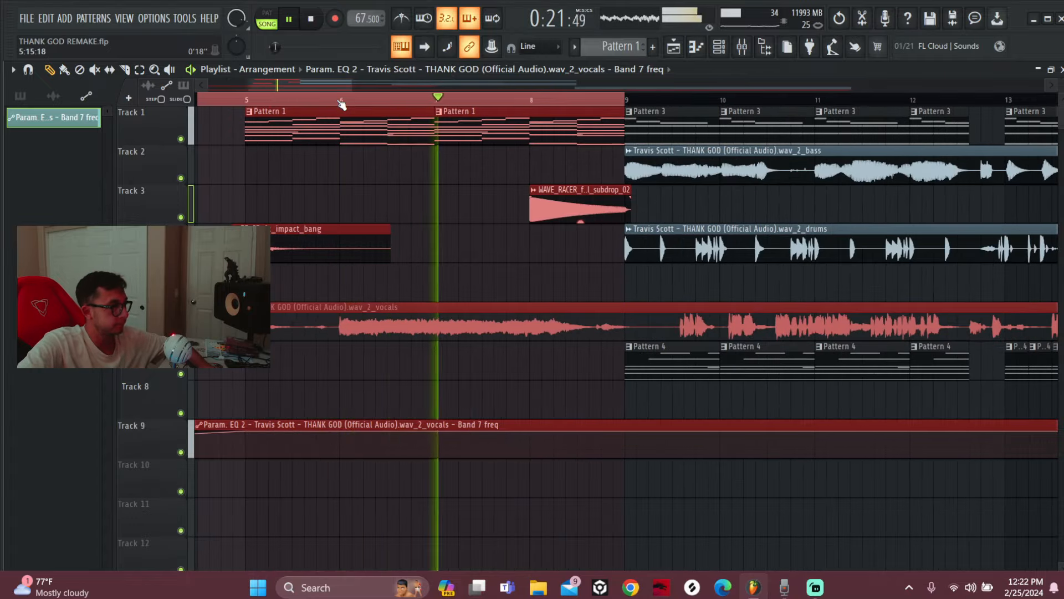
{"action": "left_click", "coordinate": [321, 70]}
{"action": "left_click", "coordinate": [280, 85]}
{"action": "left_click_drag", "start_coordinate": [280, 85], "coordinate": [287, 85]}
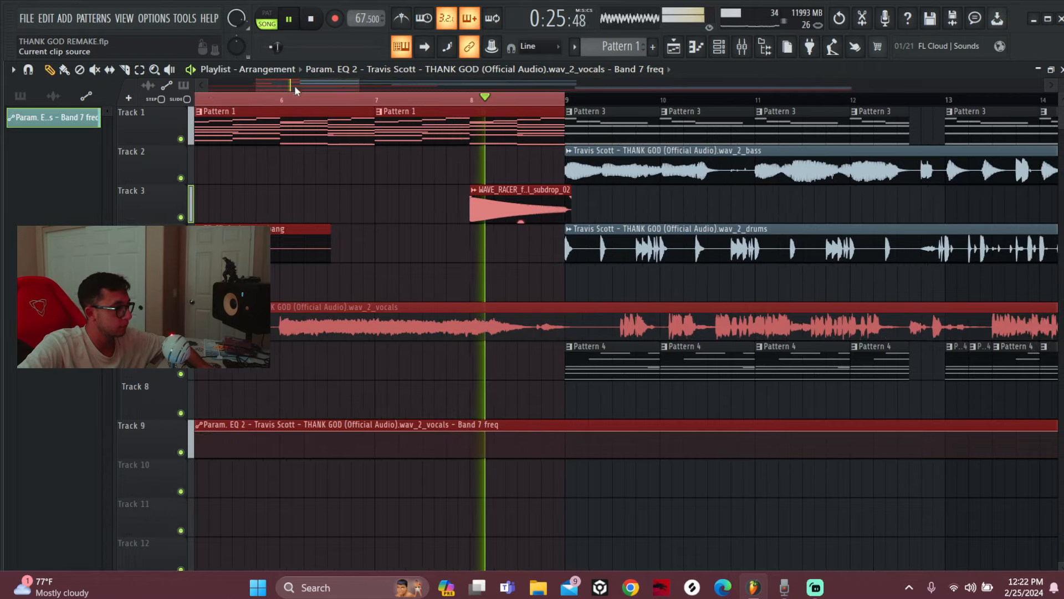
{"action": "scroll", "coordinate": [295, 100], "scroll_direction": "down", "scroll_amount": 3}
{"action": "left_click_drag", "start_coordinate": [301, 83], "coordinate": [285, 86]}
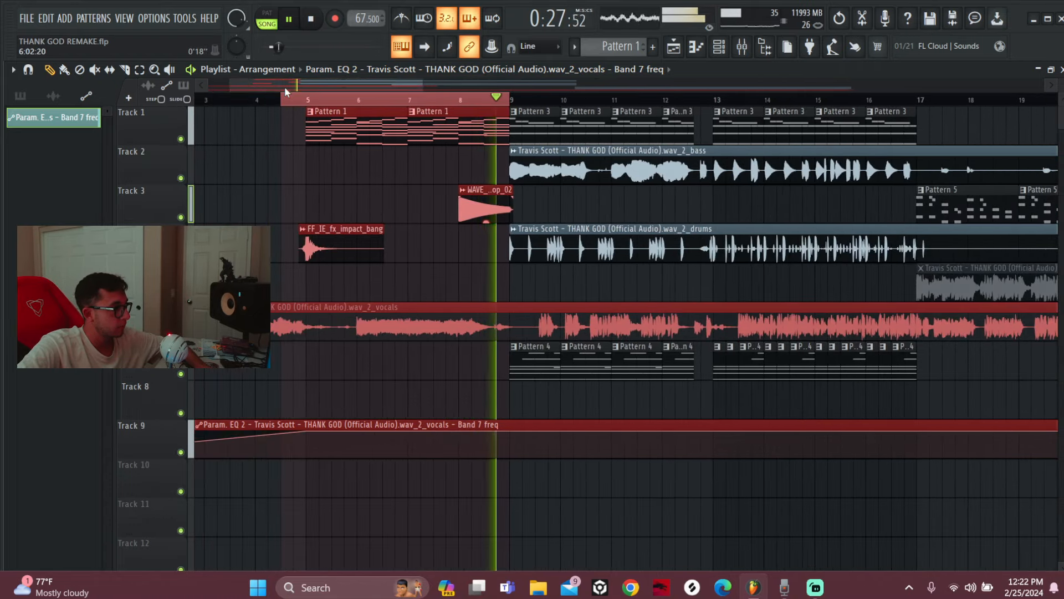
{"action": "key", "text": "space"}
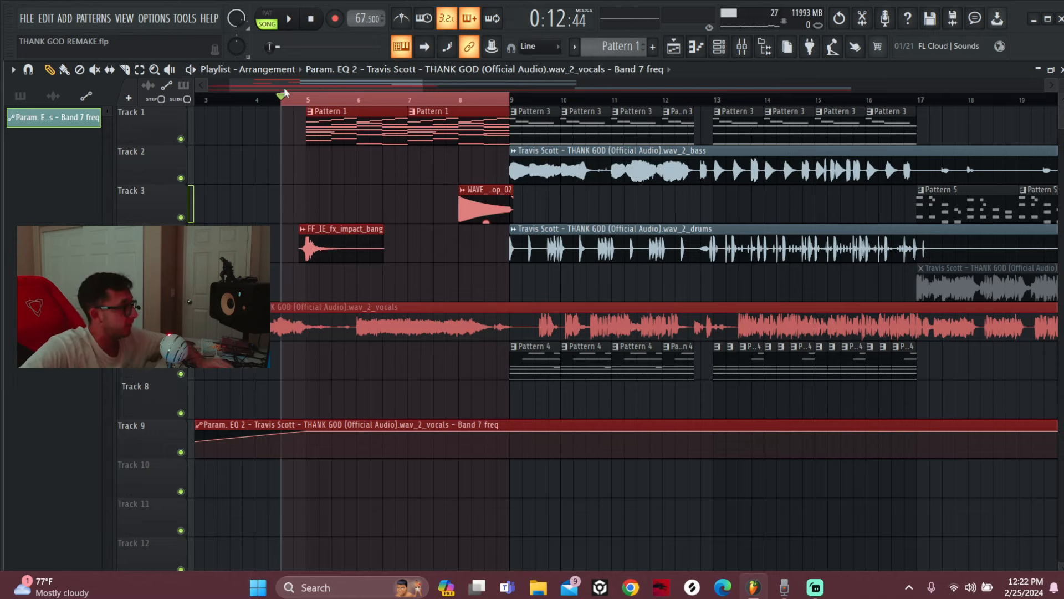
- Open the Pattern 1 clip on Track 1 for editing and reposition its channel rack to show the channel names
{"action": "double_click", "coordinate": [333, 120]}
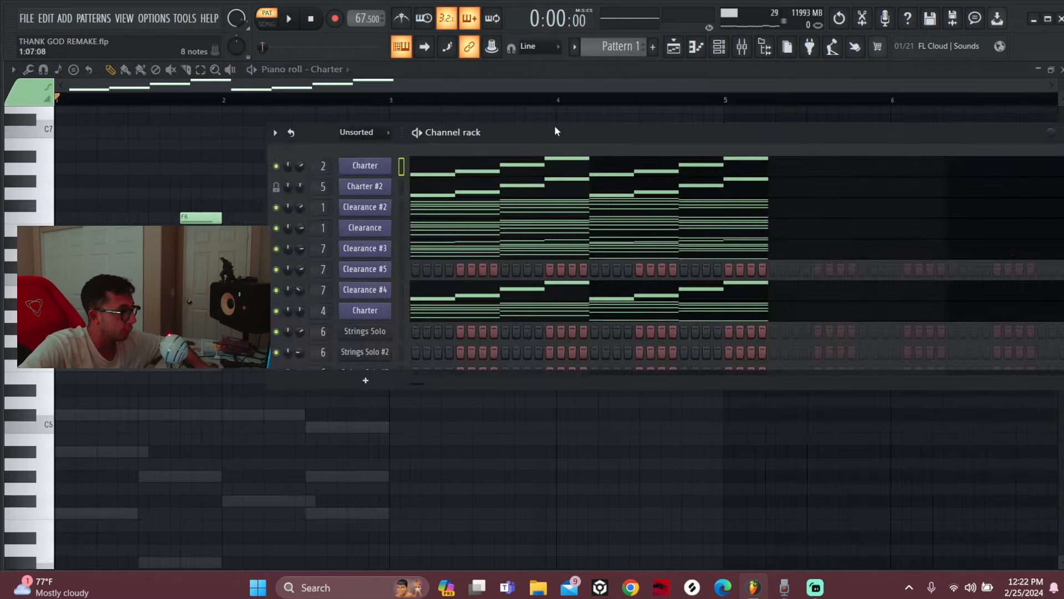
{"action": "left_click_drag", "start_coordinate": [553, 125], "coordinate": [394, 109]}
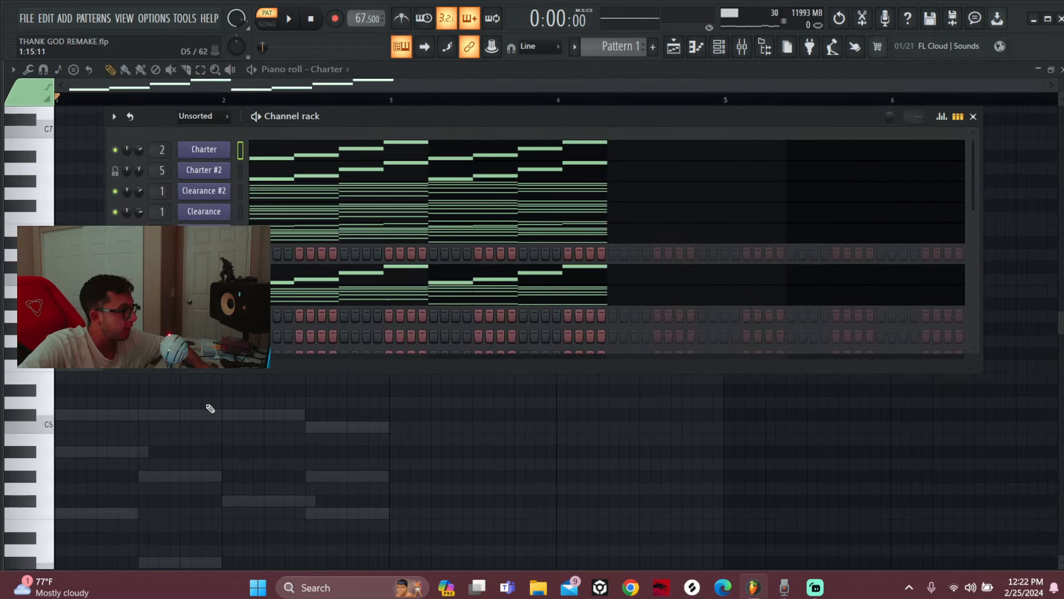
{"action": "key", "text": "ctrl+s"}
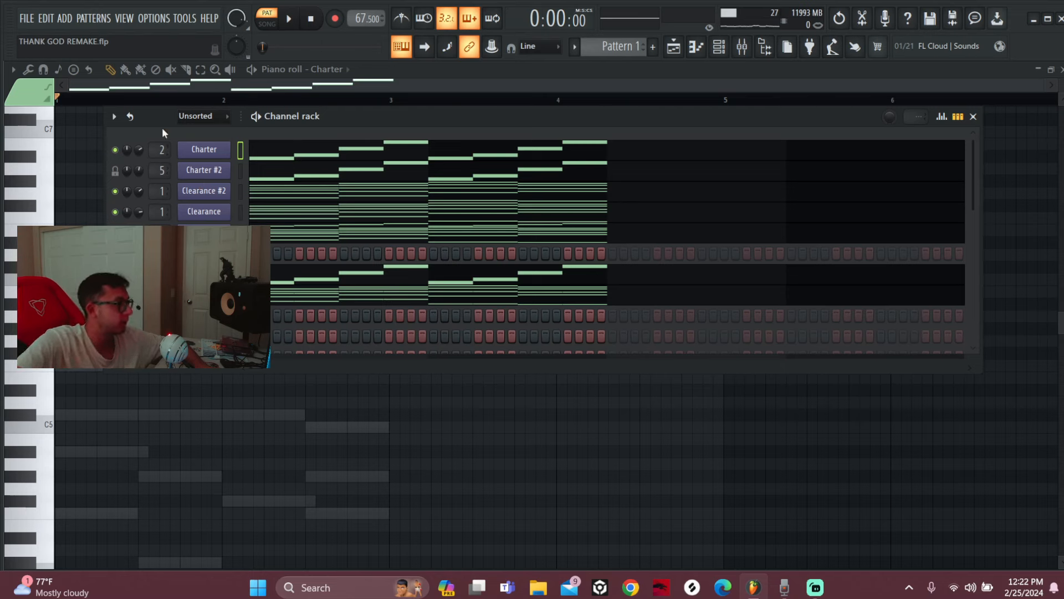
- Solo the first Charter channel, open its Kepler synth and audition the pattern
{"action": "right_click", "coordinate": [114, 150]}
{"action": "left_click", "coordinate": [204, 149]}
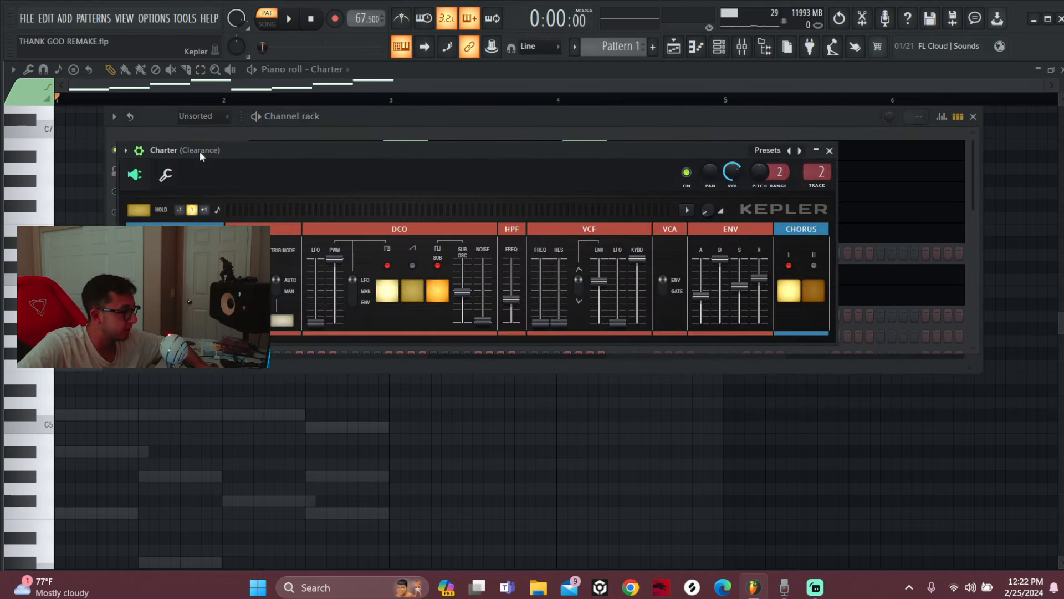
{"action": "key", "text": "Escape"}
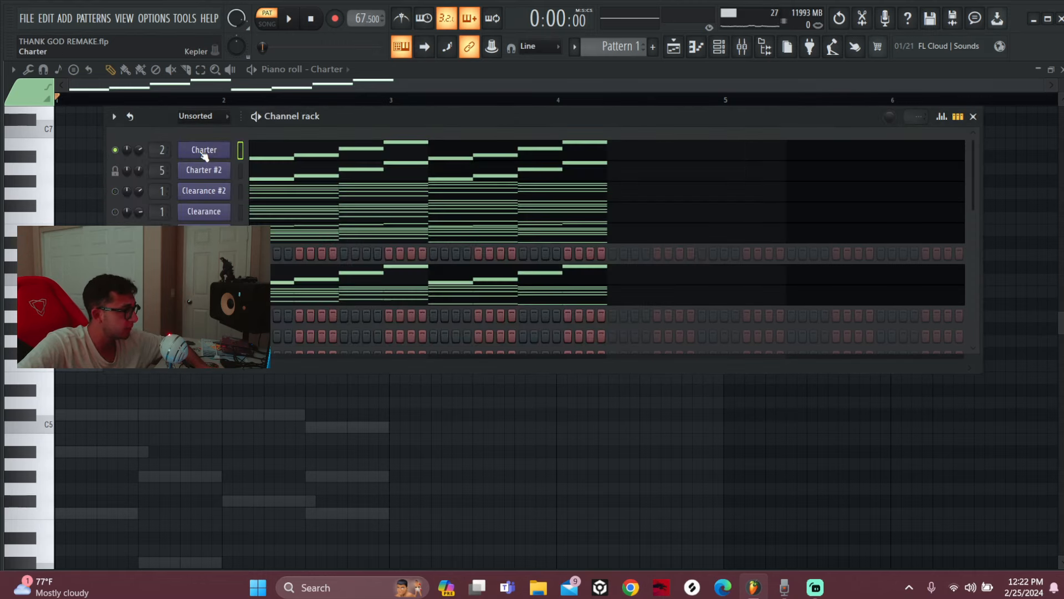
{"action": "left_click", "coordinate": [203, 151]}
{"action": "key", "text": "space"}
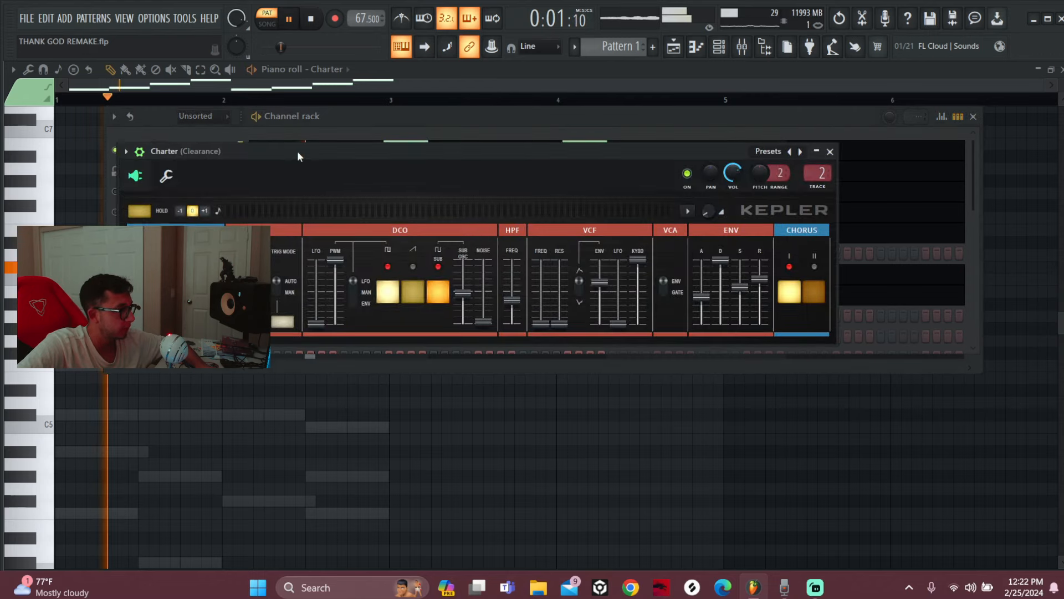
{"action": "left_click_drag", "start_coordinate": [297, 151], "coordinate": [360, 218]}
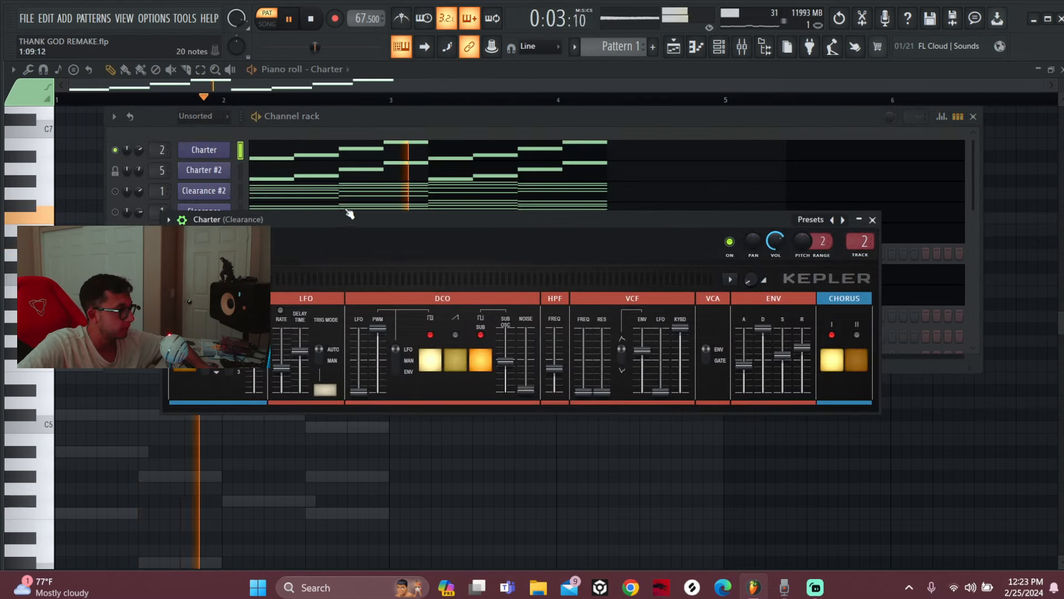
{"action": "key", "text": "space"}
- Open the mixer and examine the Clearance insert's first Fruity parametric EQ 2, LittleAlterBoy and second Fruity parametric EQ 2
{"action": "key", "text": "F9"}
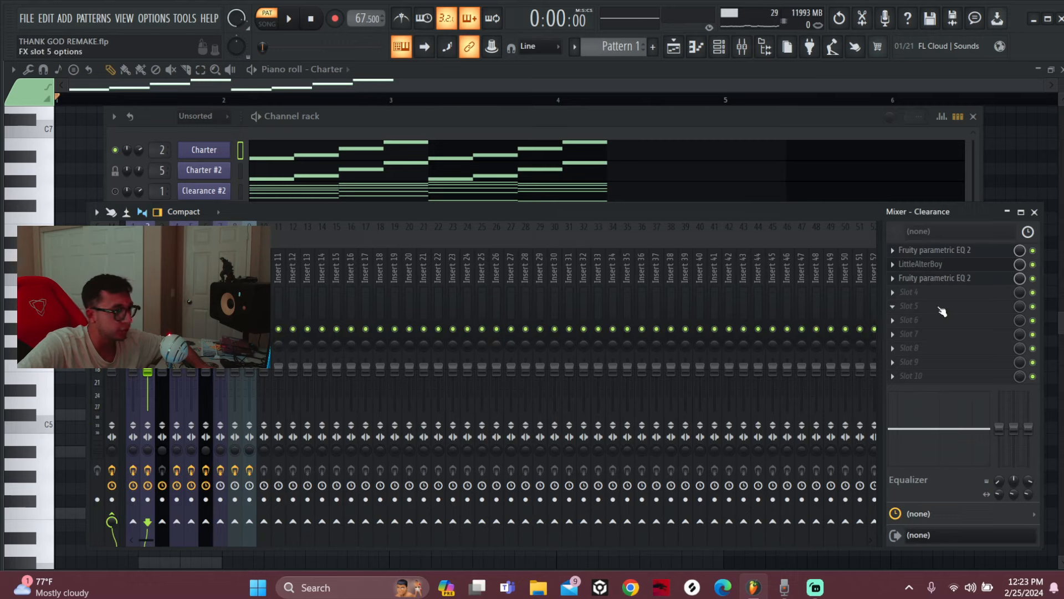
{"action": "left_click", "coordinate": [937, 252]}
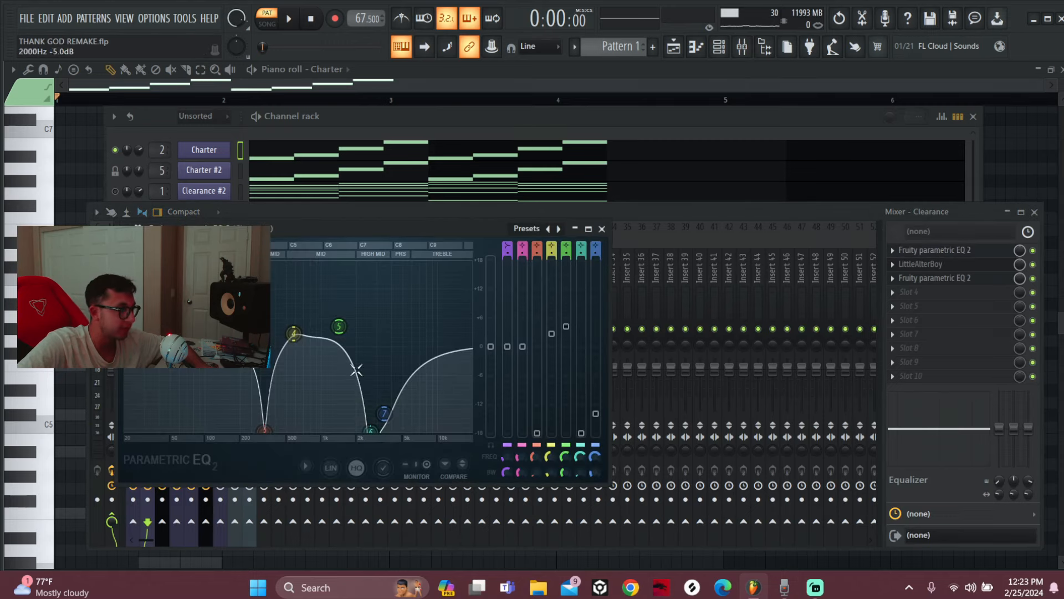
{"action": "left_click", "coordinate": [957, 268]}
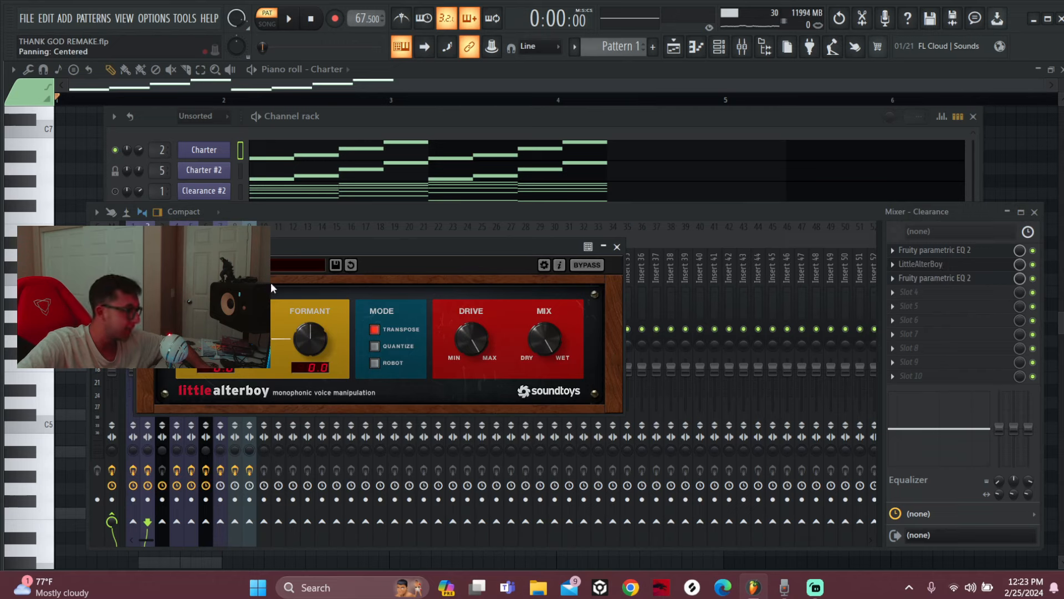
{"action": "left_click_drag", "start_coordinate": [368, 245], "coordinate": [454, 243]}
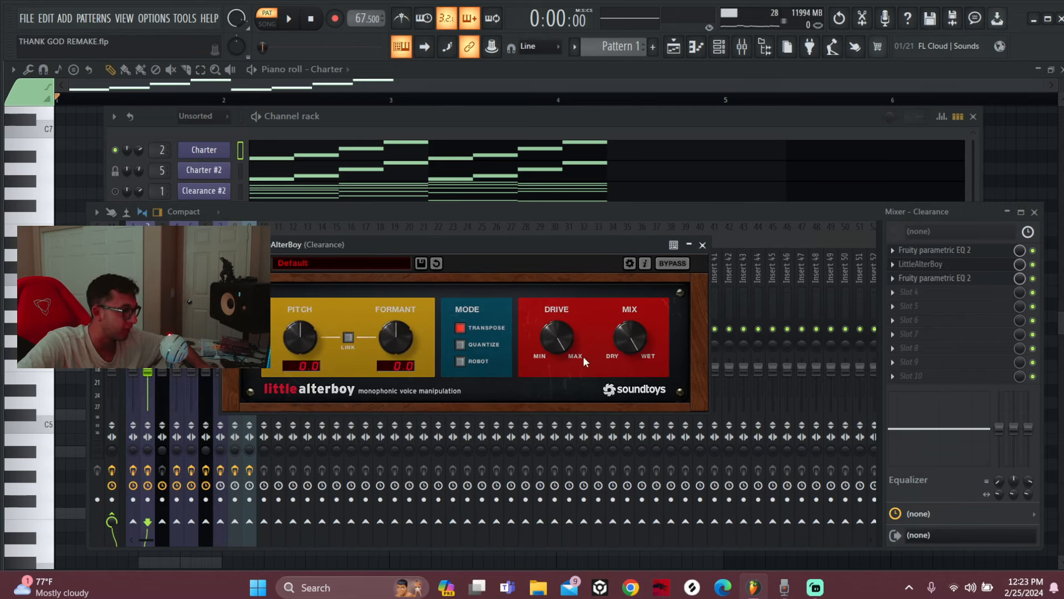
{"action": "left_click", "coordinate": [926, 278]}
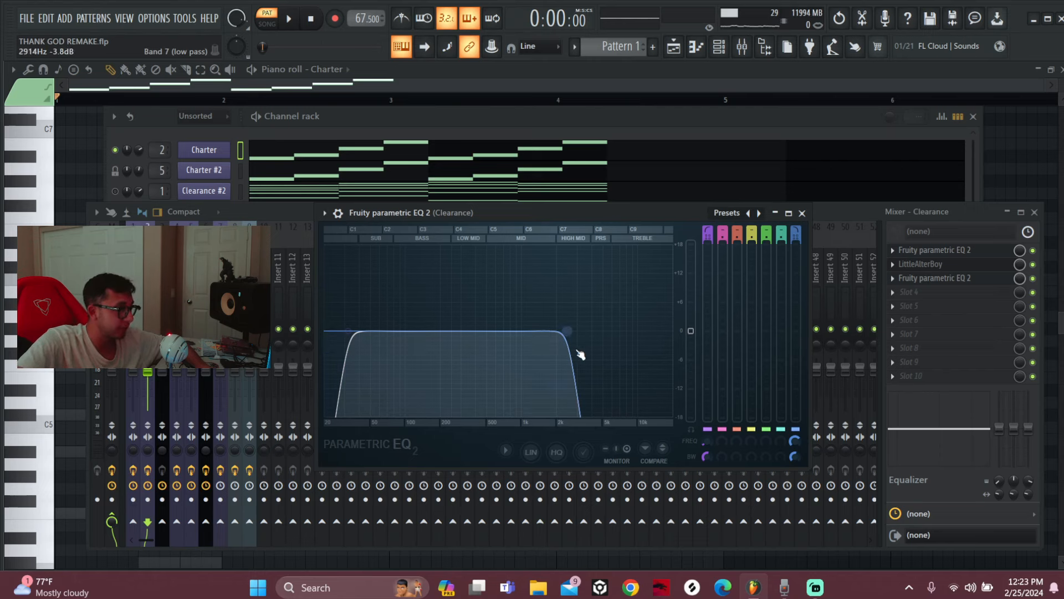
{"action": "left_click_drag", "start_coordinate": [643, 280], "coordinate": [535, 308]}
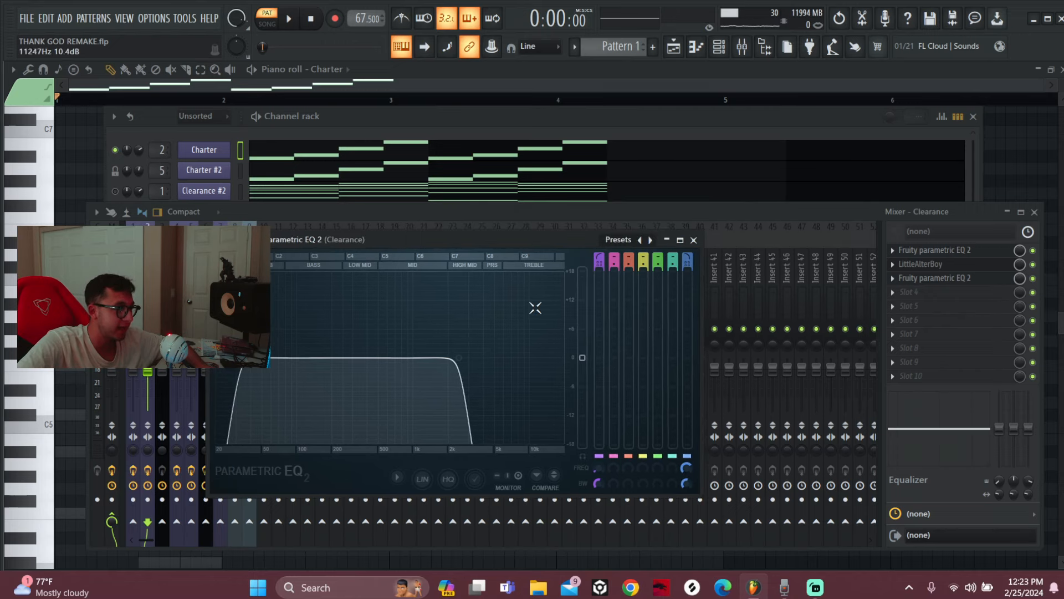
{"action": "left_click", "coordinate": [700, 243]}
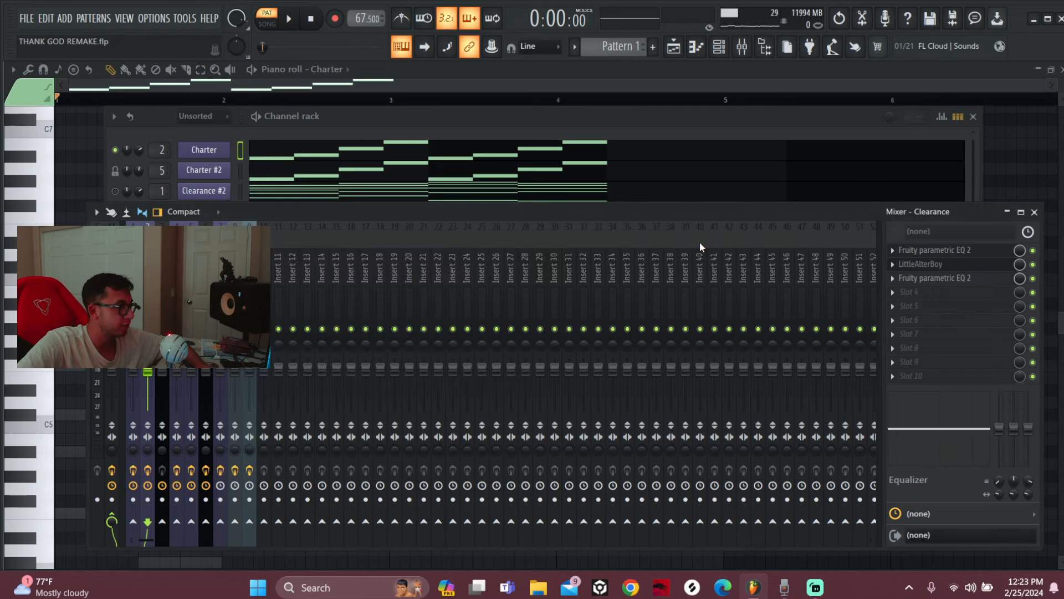
- Solo the Clearance #2 channel, open its Kepler synth and play the pattern
{"action": "left_click", "coordinate": [140, 116]}
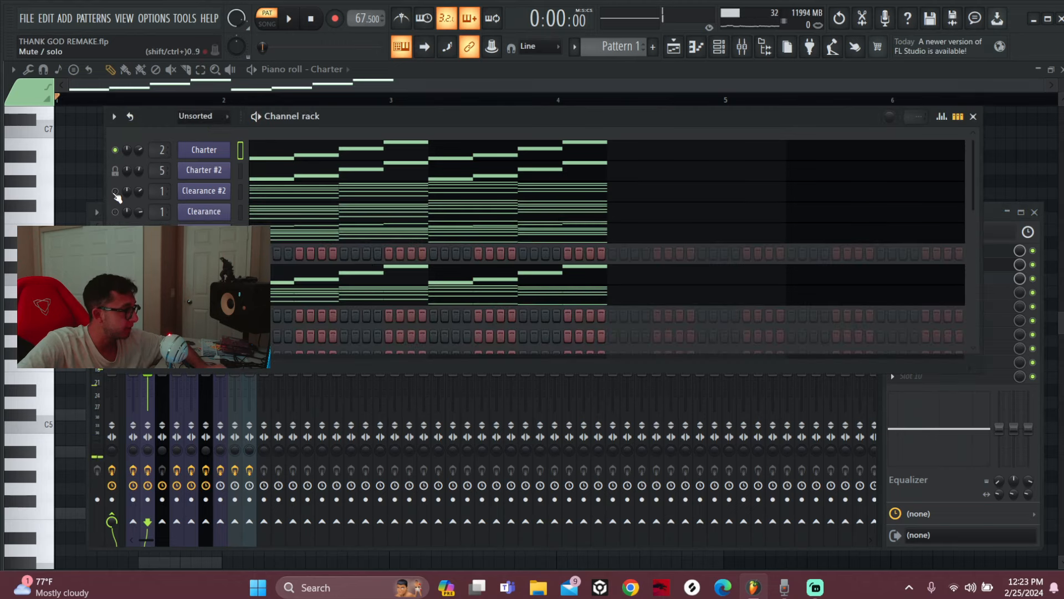
{"action": "left_click", "coordinate": [241, 192]}
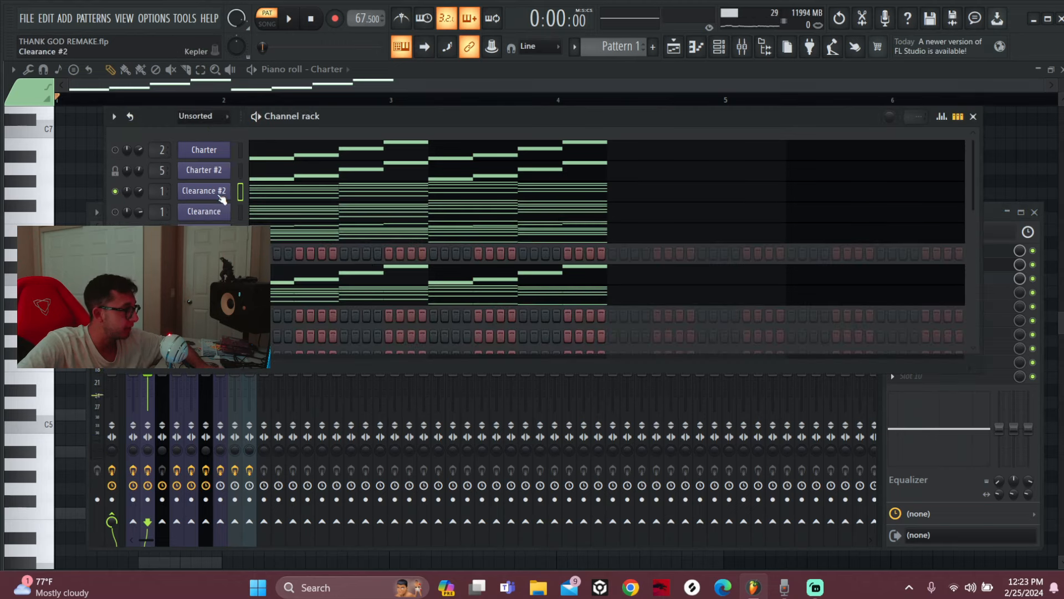
{"action": "left_click", "coordinate": [217, 198]}
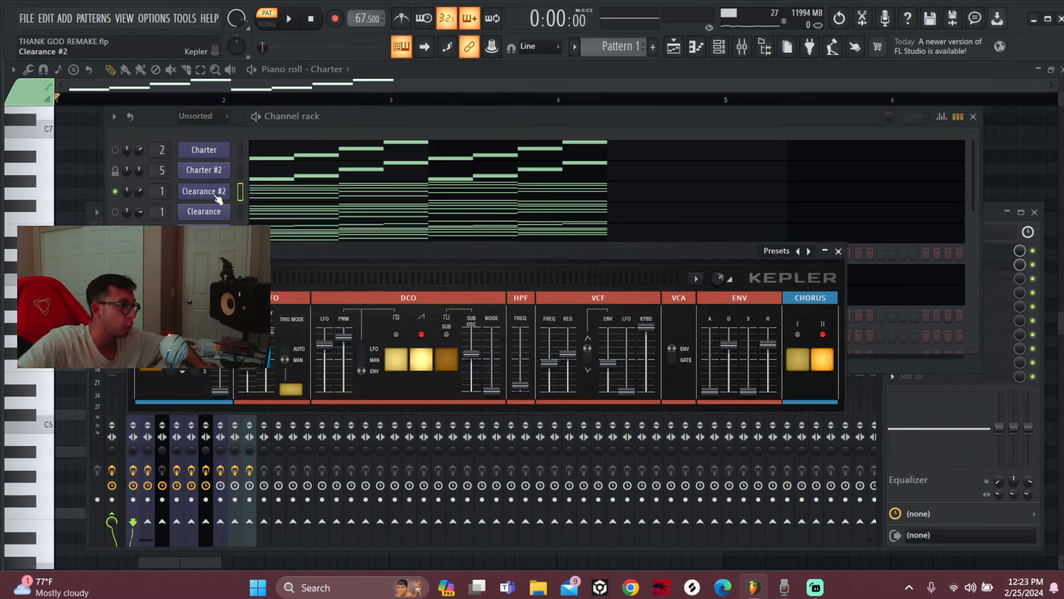
{"action": "key", "text": "space"}
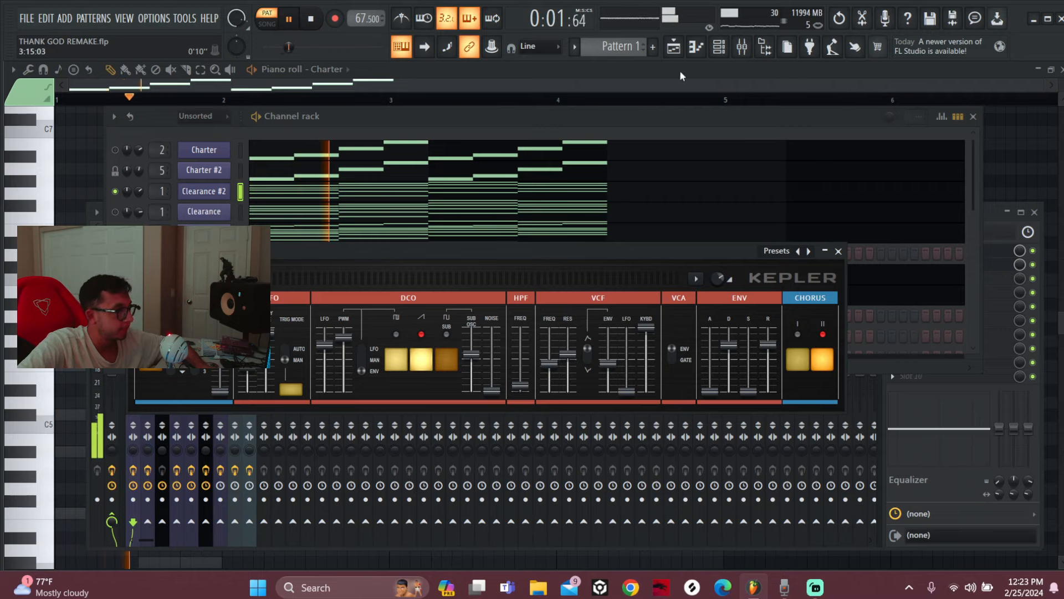
- Examine both Fruity parametric EQ 2 effects on the Clearance #2 mixer insert
{"action": "left_click", "coordinate": [717, 56]}
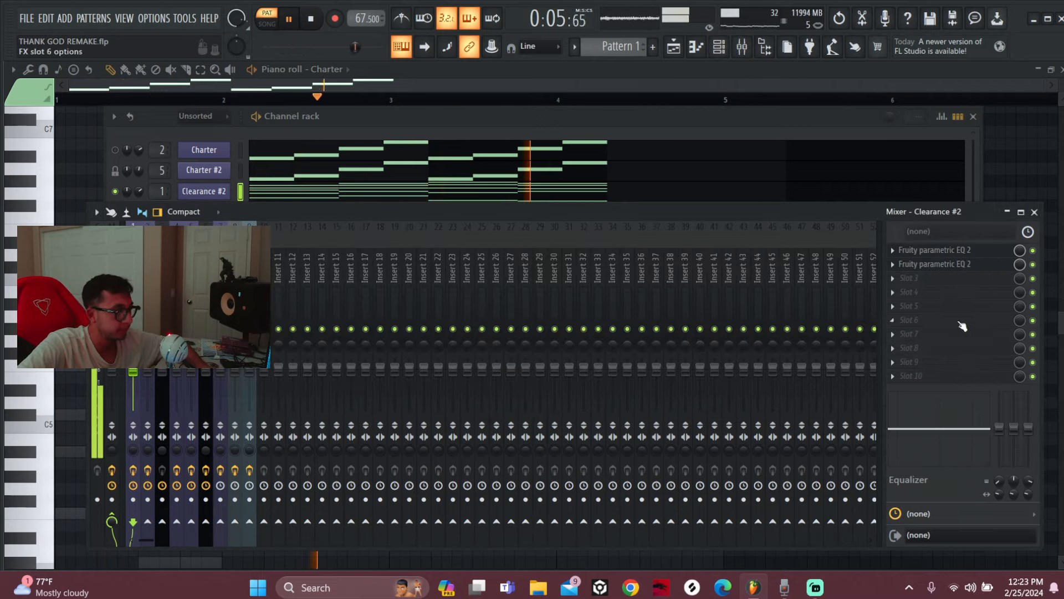
{"action": "key", "text": "space"}
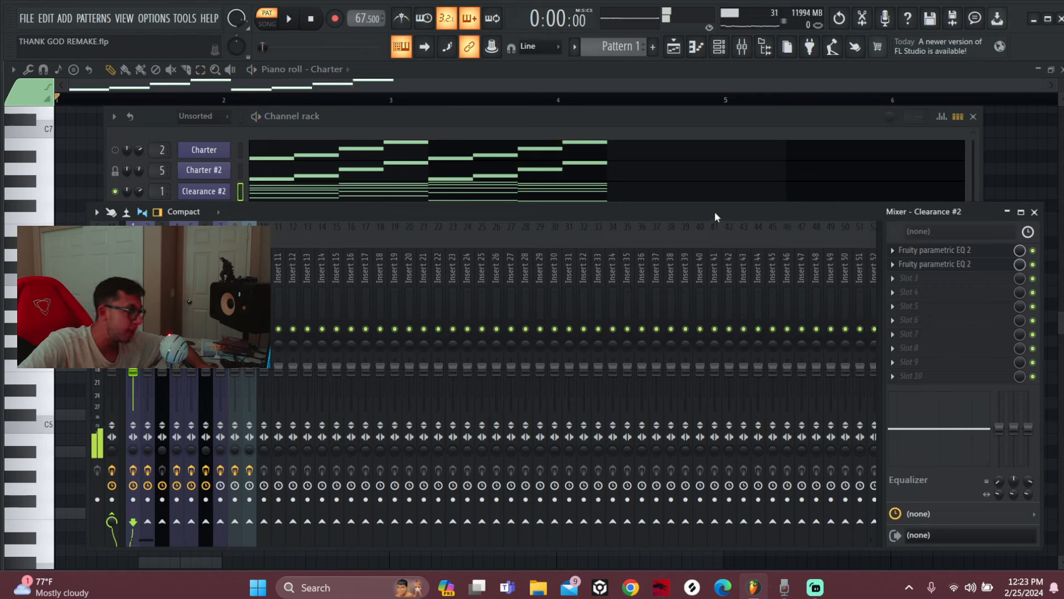
{"action": "left_click", "coordinate": [961, 251]}
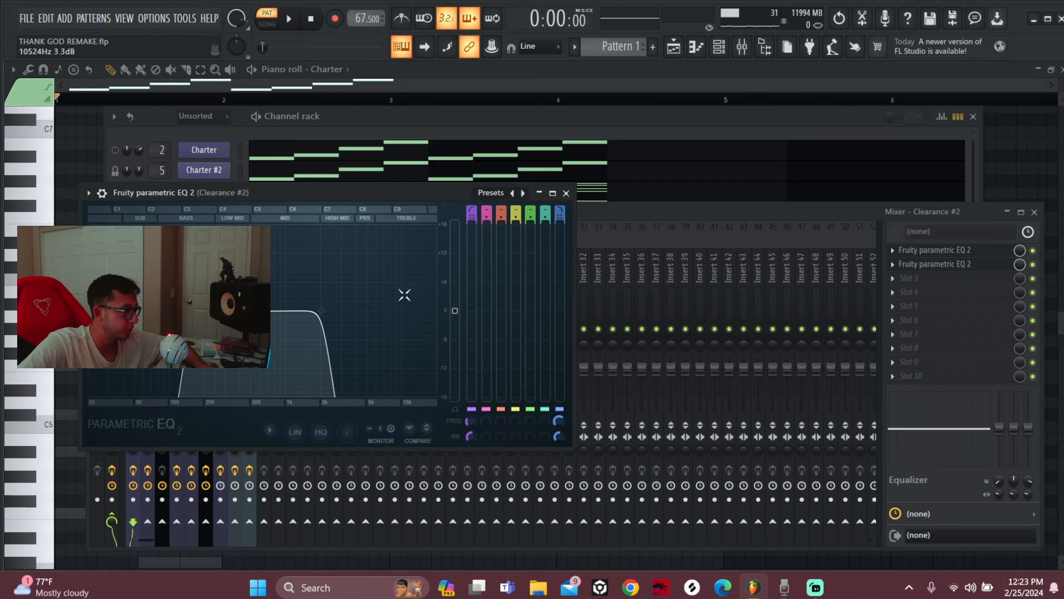
{"action": "left_click", "coordinate": [963, 265]}
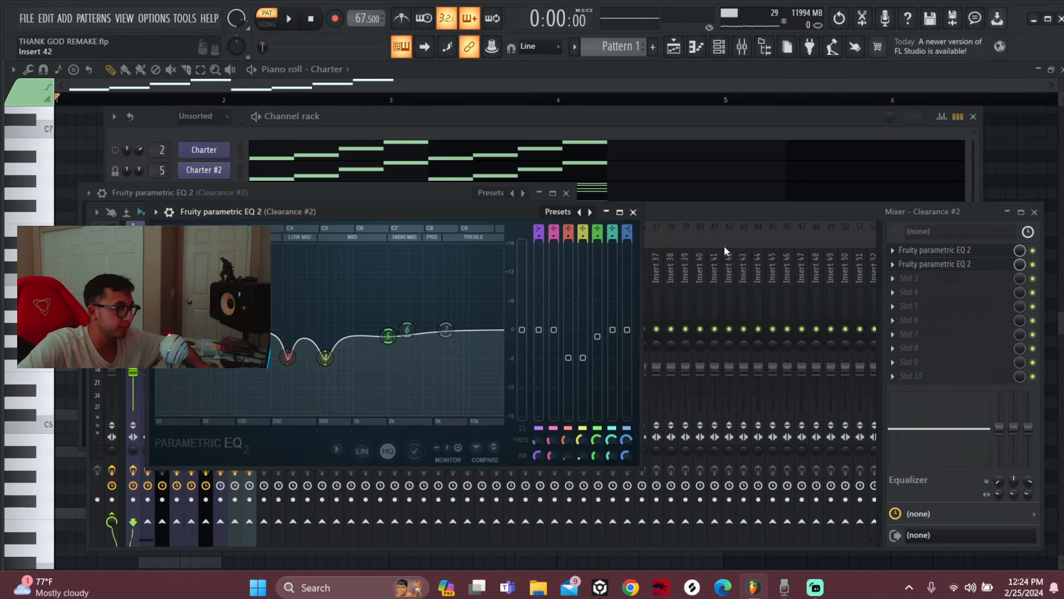
{"action": "left_click", "coordinate": [723, 209]}
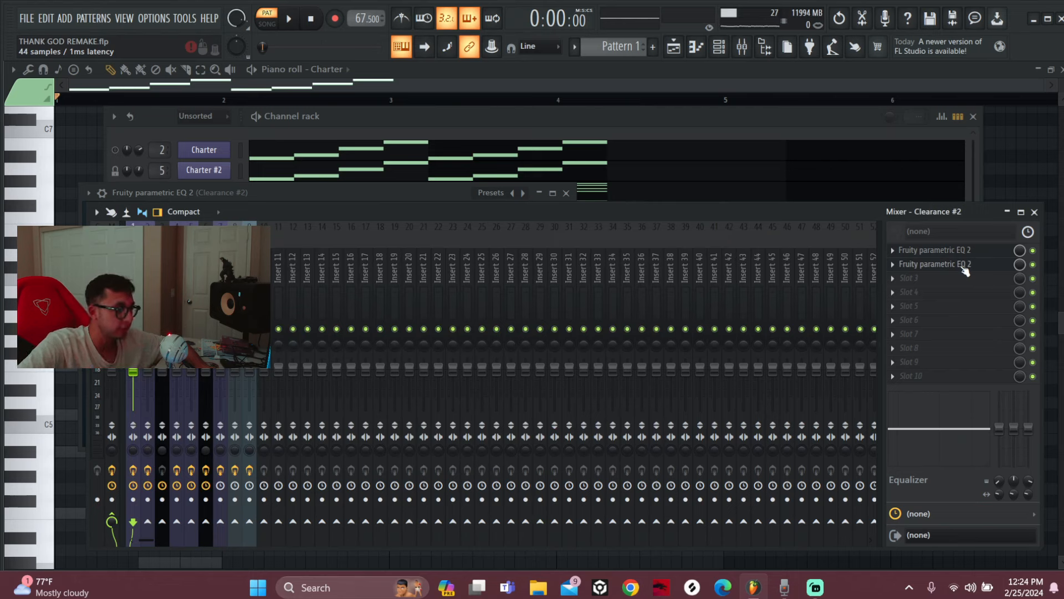
- Compare the Clearance #2 sound with both EQs bypassed and re-enabled, and return to the channel rack
{"action": "left_click", "coordinate": [1033, 254]}
{"action": "key", "text": "space"}
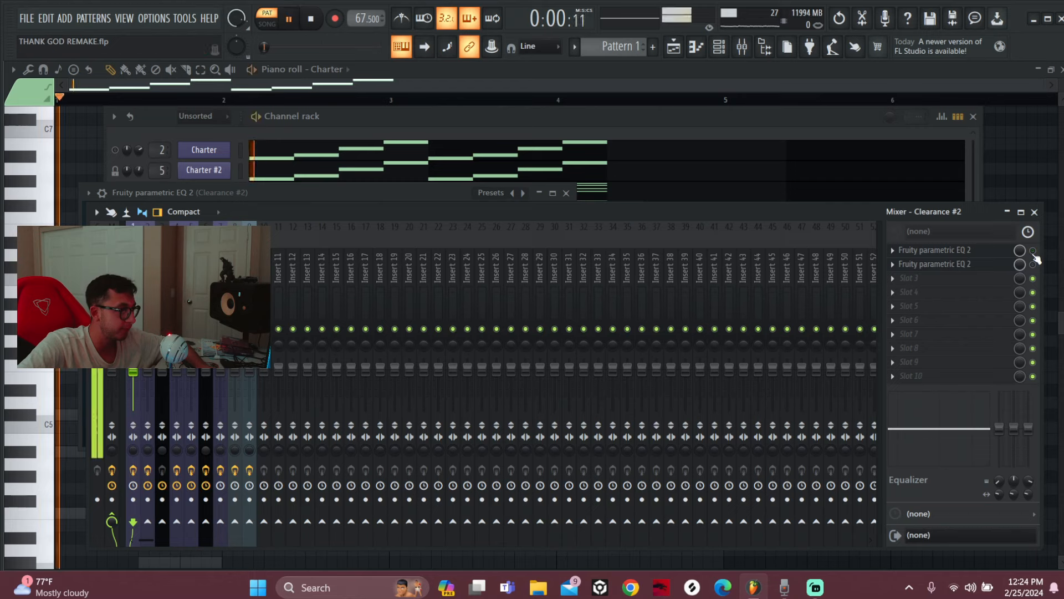
{"action": "key", "text": "space"}
{"action": "left_click", "coordinate": [1034, 253]}
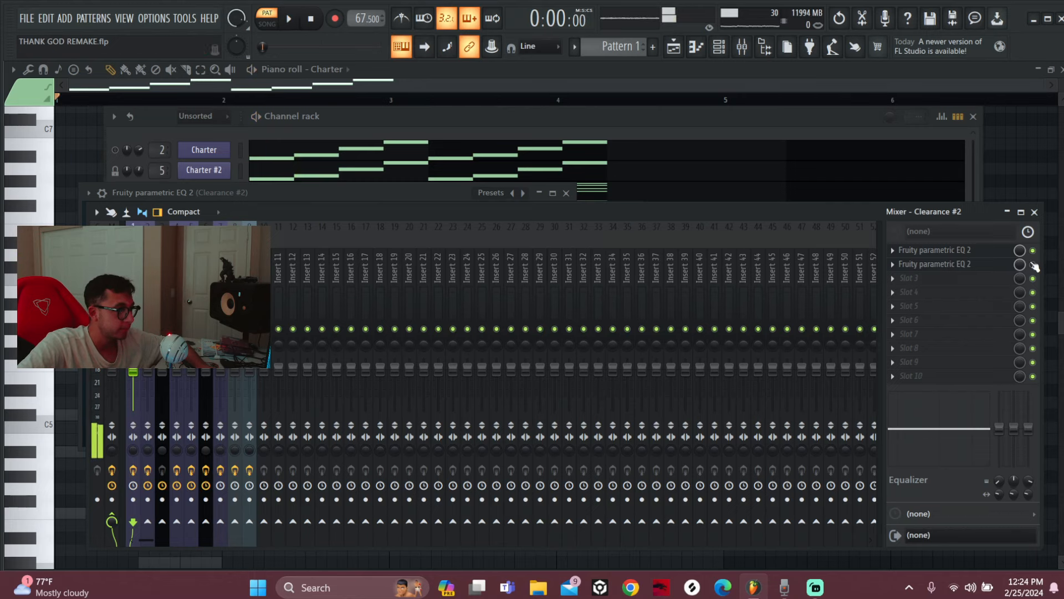
{"action": "left_click_drag", "start_coordinate": [613, 215], "coordinate": [603, 223]}
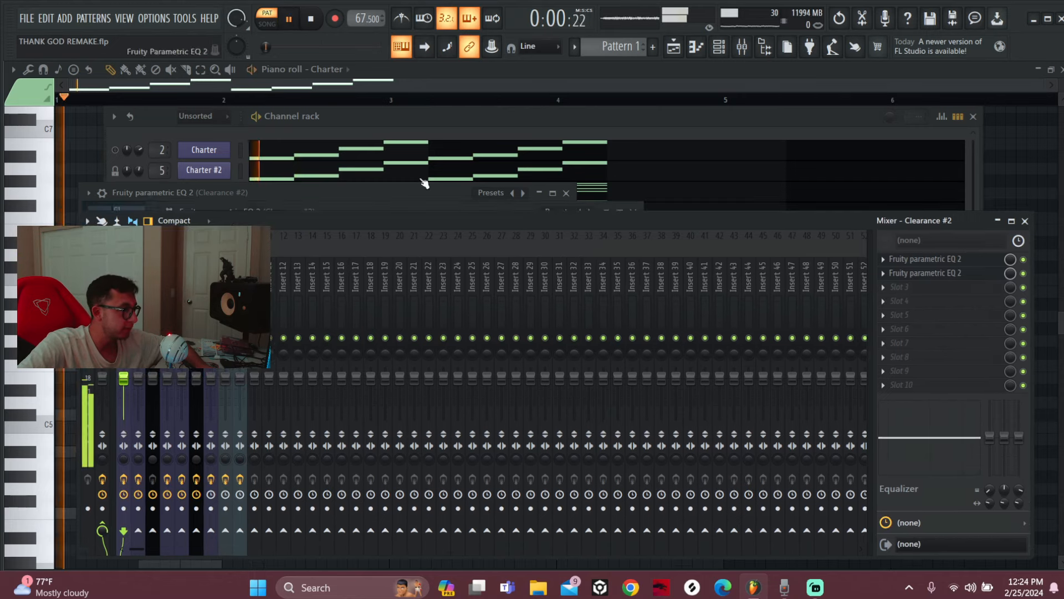
{"action": "left_click", "coordinate": [383, 117]}
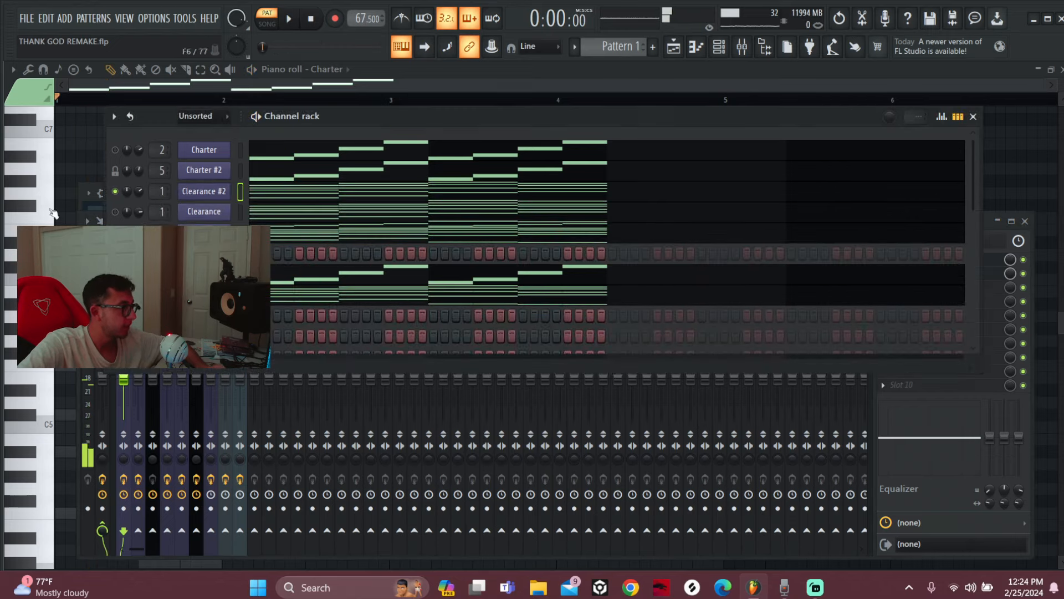
- Solo the Clearance channel, view its Kepler synth alongside the Clearance #2 one, and play the pattern
{"action": "left_click", "coordinate": [191, 213]}
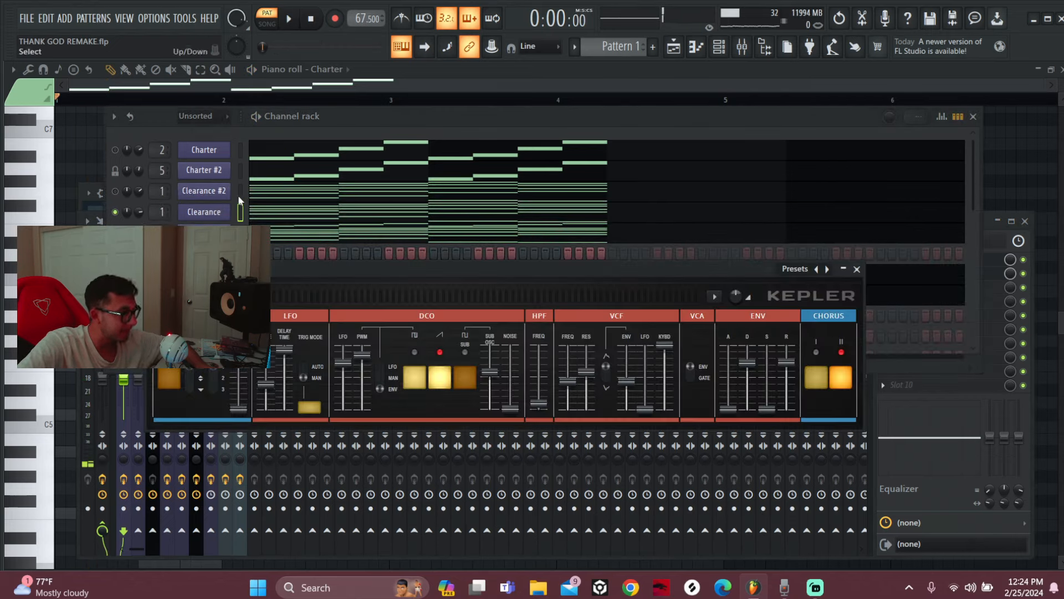
{"action": "left_click", "coordinate": [220, 192]}
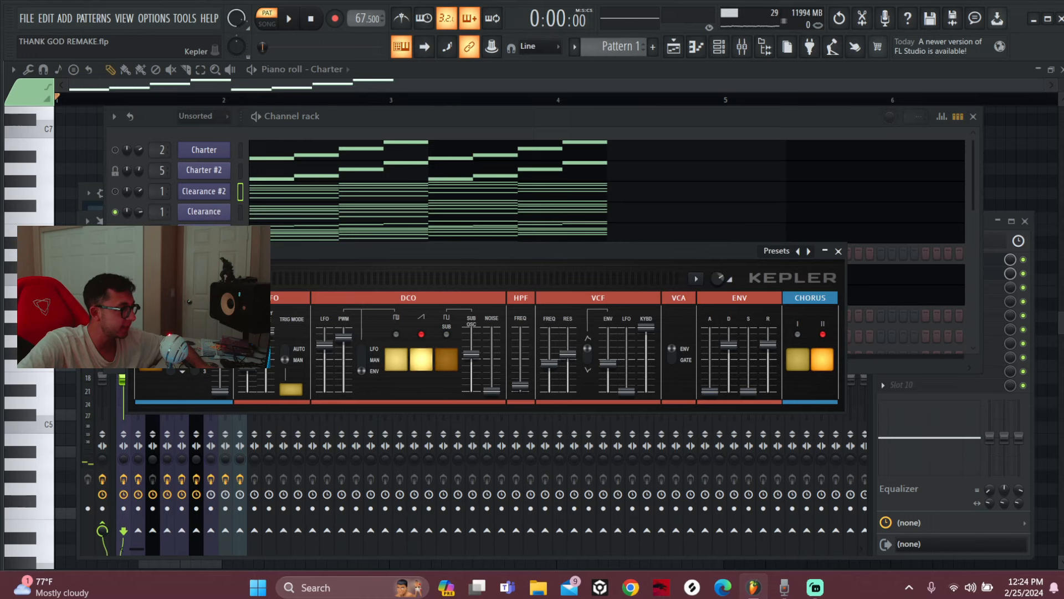
{"action": "left_click", "coordinate": [216, 219]}
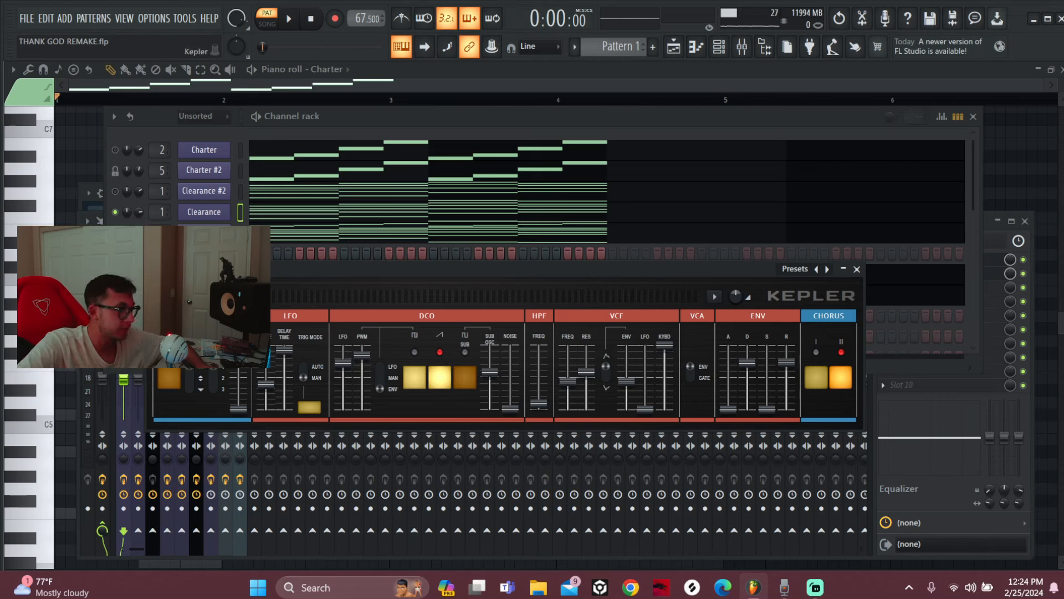
{"action": "key", "text": "space"}
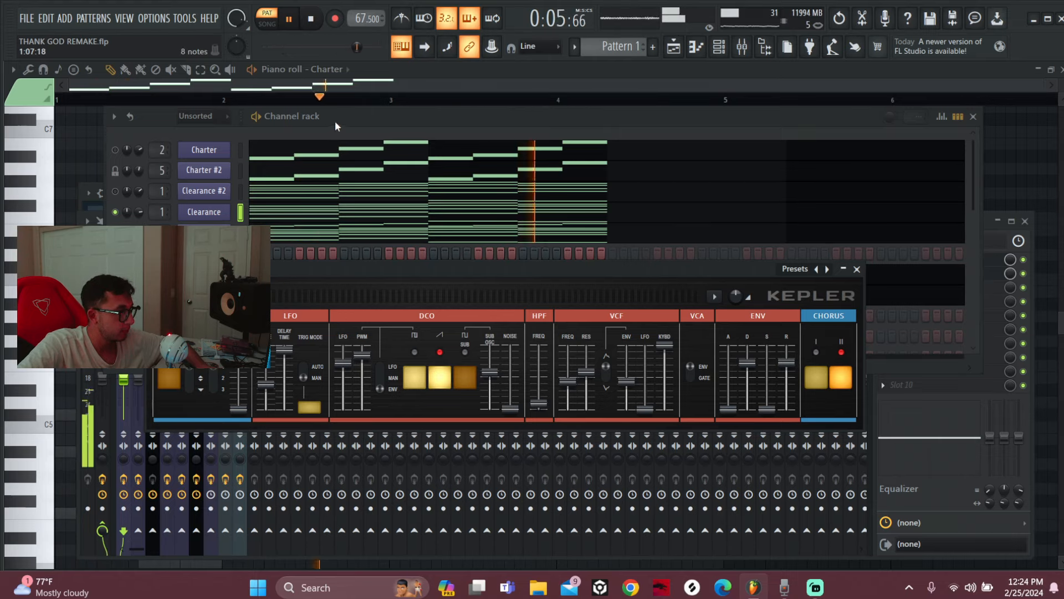
{"action": "key", "text": "space"}
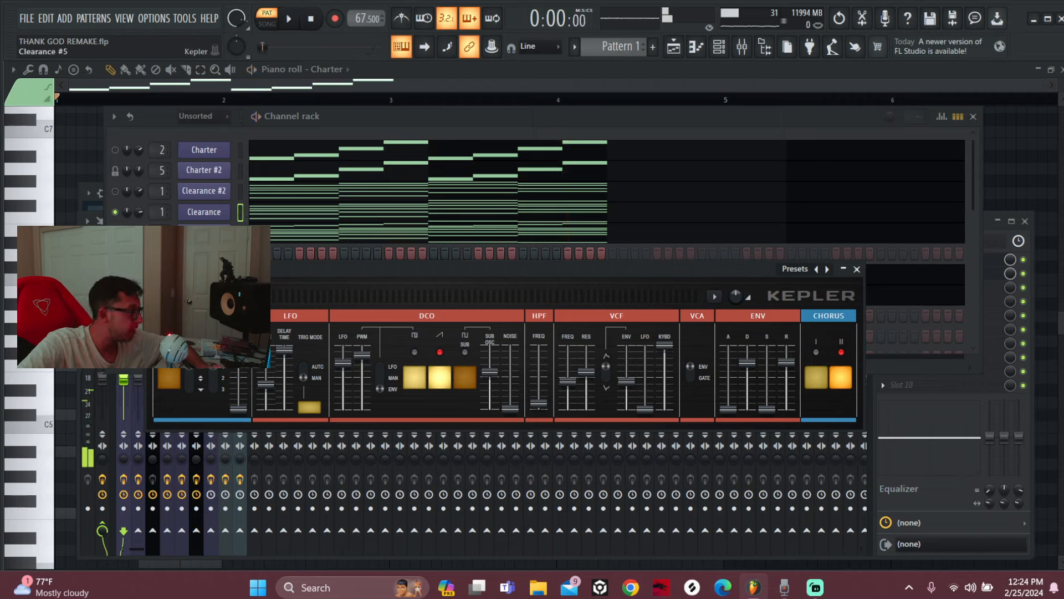
- Open the Clearance #3 channel's Kepler synth, solo the channel and play the pattern
{"action": "left_click", "coordinate": [204, 232]}
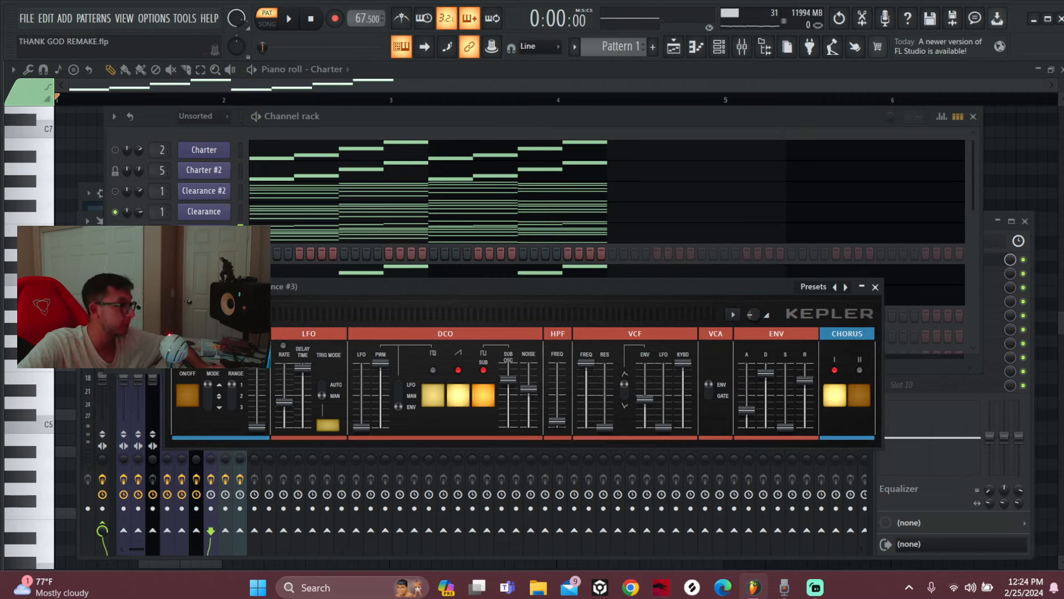
{"action": "left_click", "coordinate": [115, 232]}
{"action": "key", "text": "space"}
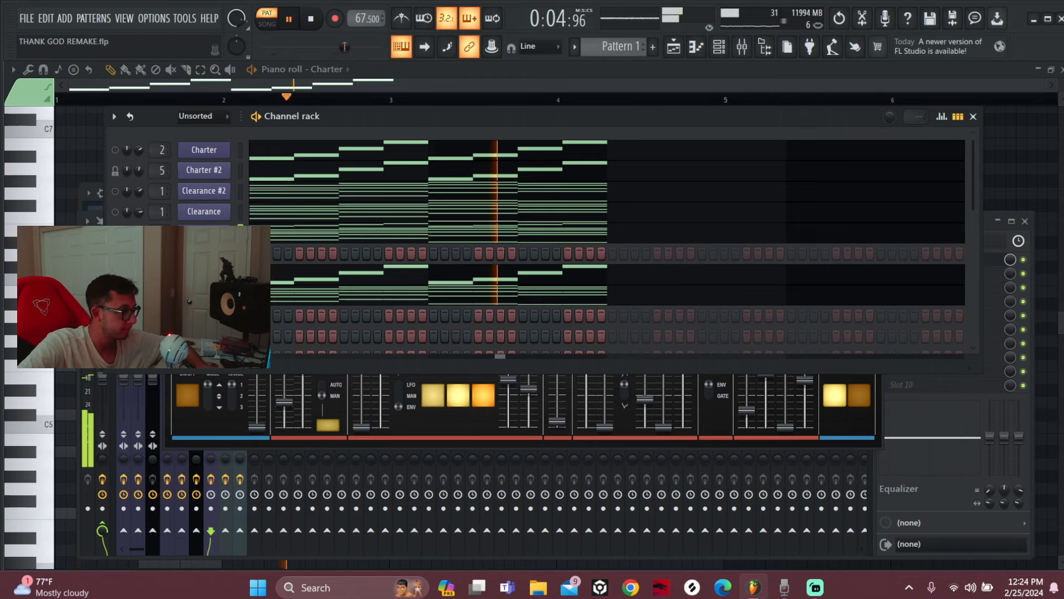
{"action": "key", "text": "space"}
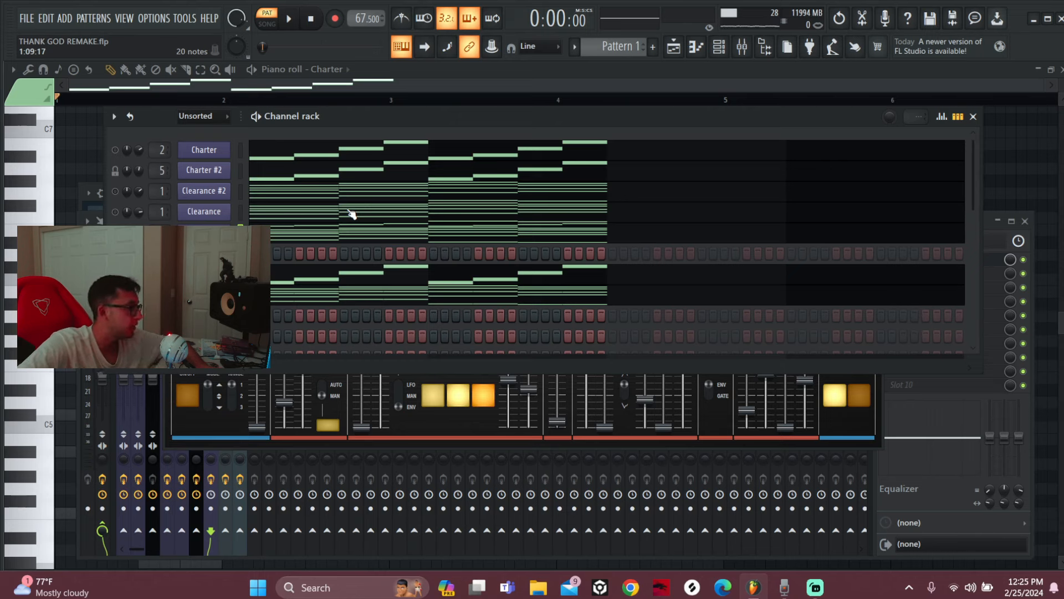
- Examine the Clearance #3 chord and melody notes in the piano roll while playing the pattern
{"action": "left_click", "coordinate": [696, 49]}
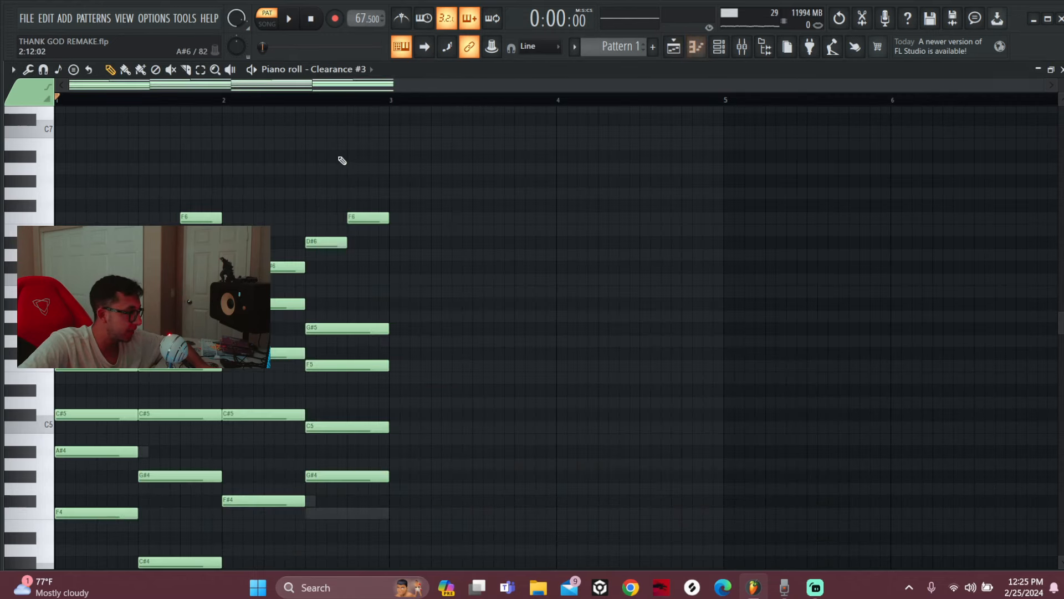
{"action": "scroll", "coordinate": [236, 127], "scroll_direction": "down", "scroll_amount": 3}
{"action": "key", "text": "space"}
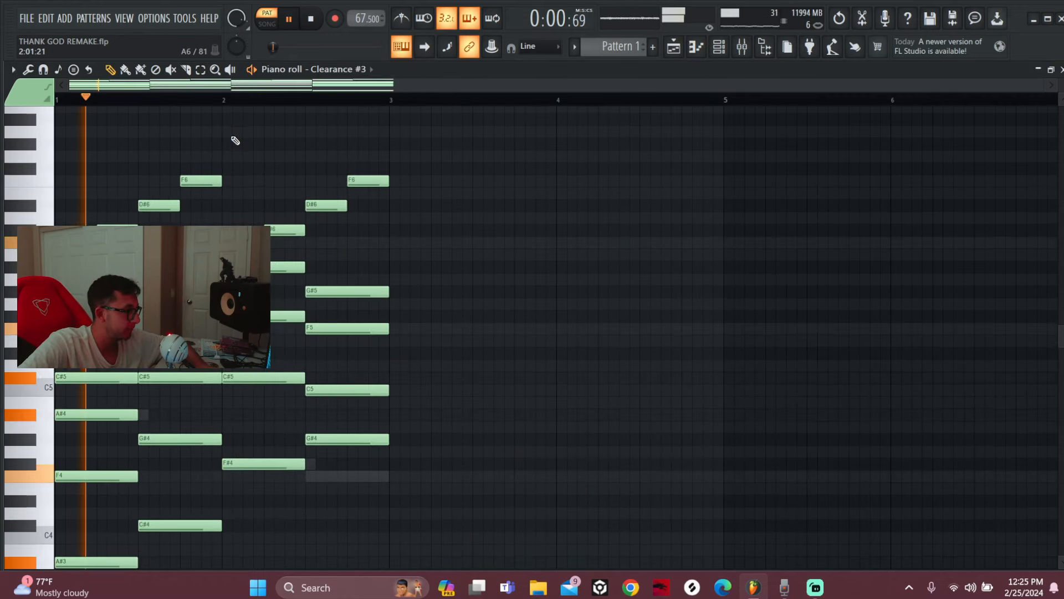
{"action": "scroll", "coordinate": [235, 141], "scroll_direction": "down", "scroll_amount": 2}
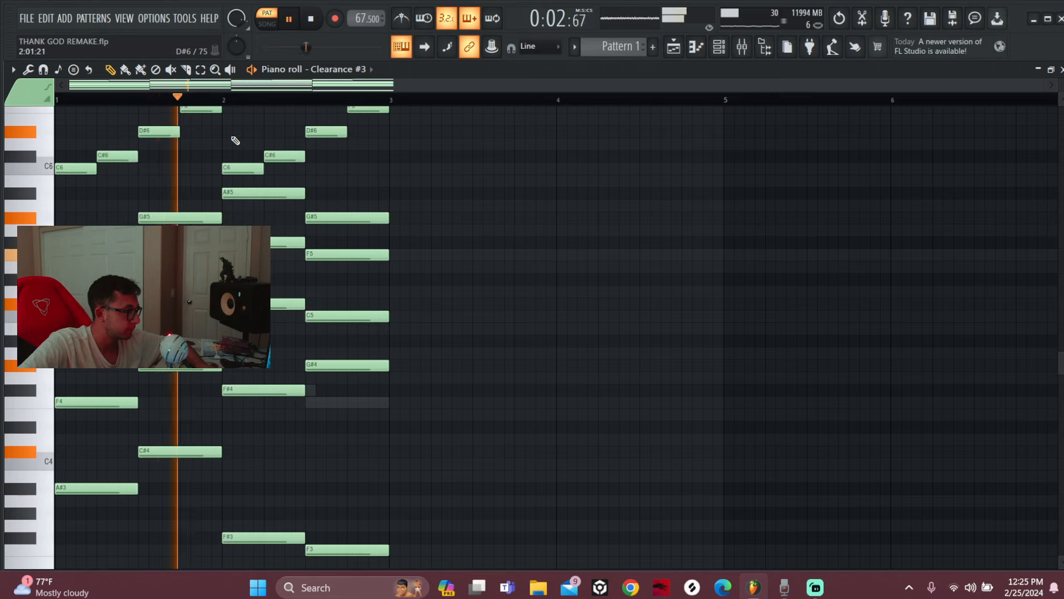
{"action": "scroll", "coordinate": [236, 141], "scroll_direction": "up", "scroll_amount": 1}
{"action": "scroll", "coordinate": [235, 140], "scroll_direction": "up", "scroll_amount": 1}
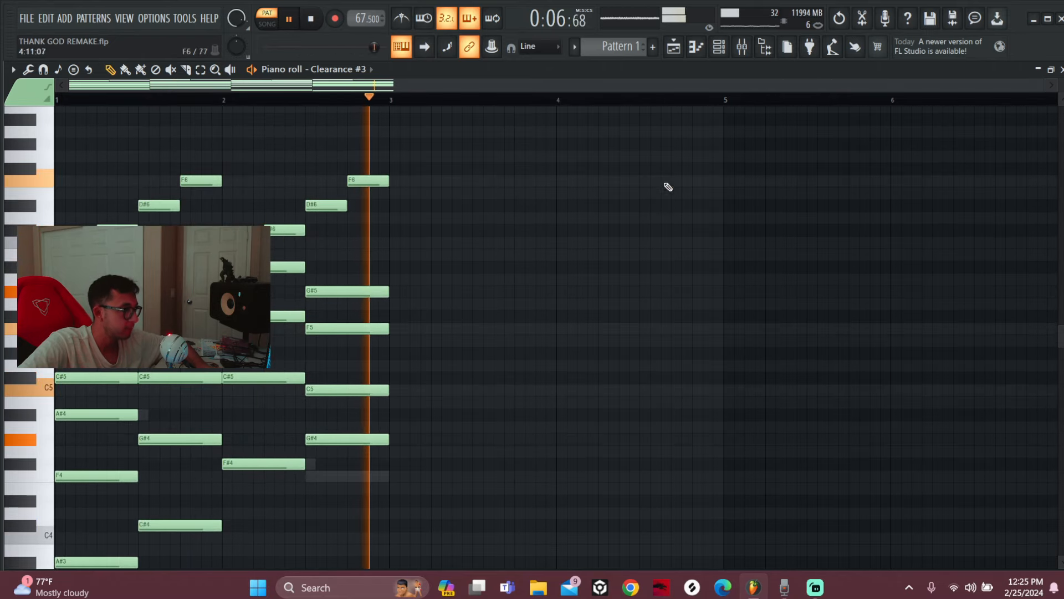
{"action": "key", "text": "space"}
- Return to the channel rack, bring up the Clearance #3 Kepler settings and play the sound again
{"action": "left_click", "coordinate": [720, 46]}
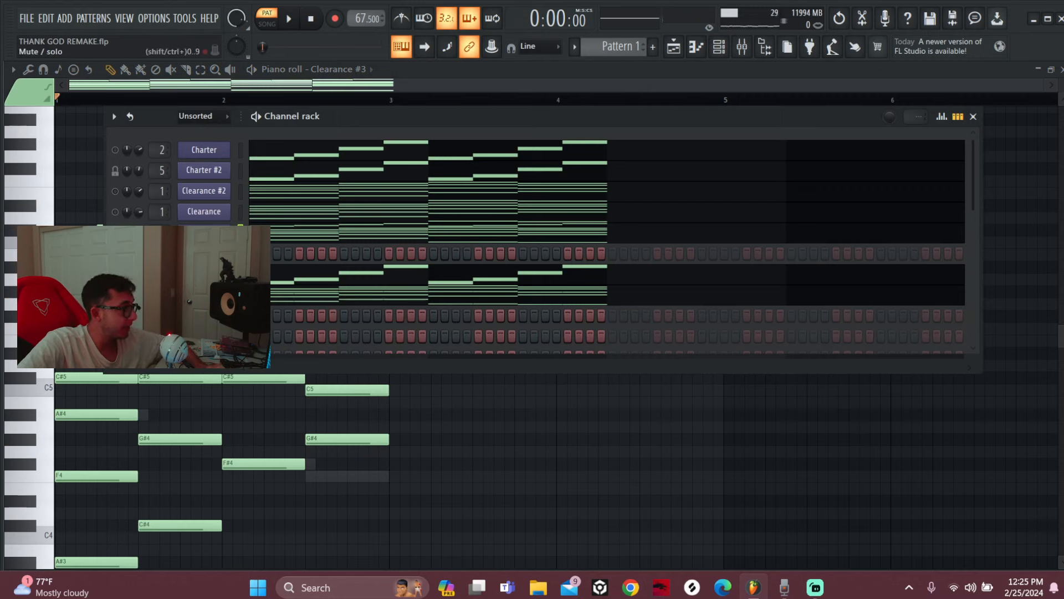
{"action": "left_click", "coordinate": [204, 232]}
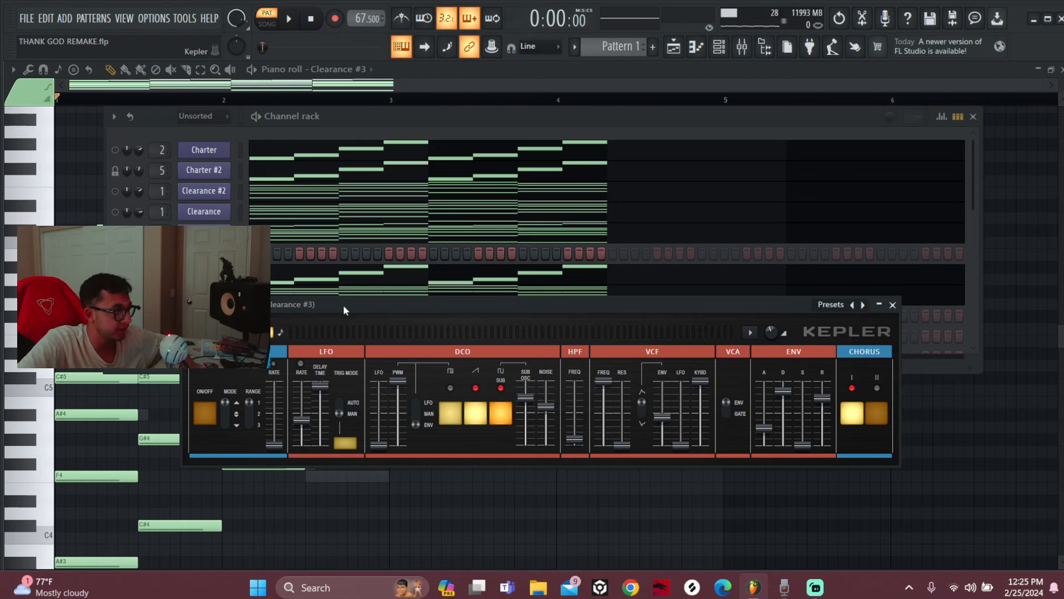
{"action": "left_click_drag", "start_coordinate": [344, 305], "coordinate": [314, 304]}
{"action": "key", "text": "space"}
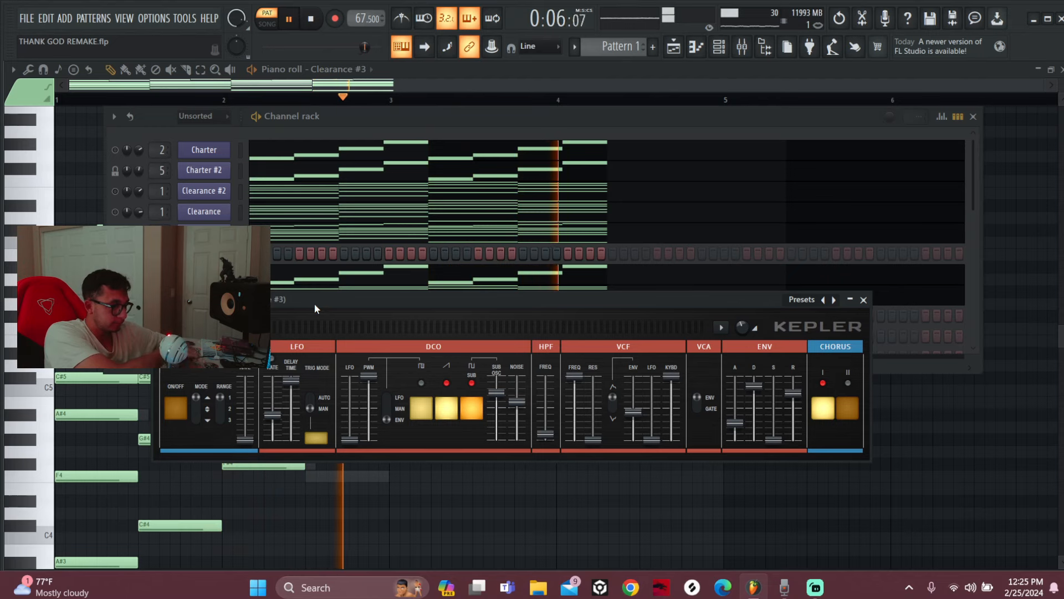
{"action": "key", "text": "space"}
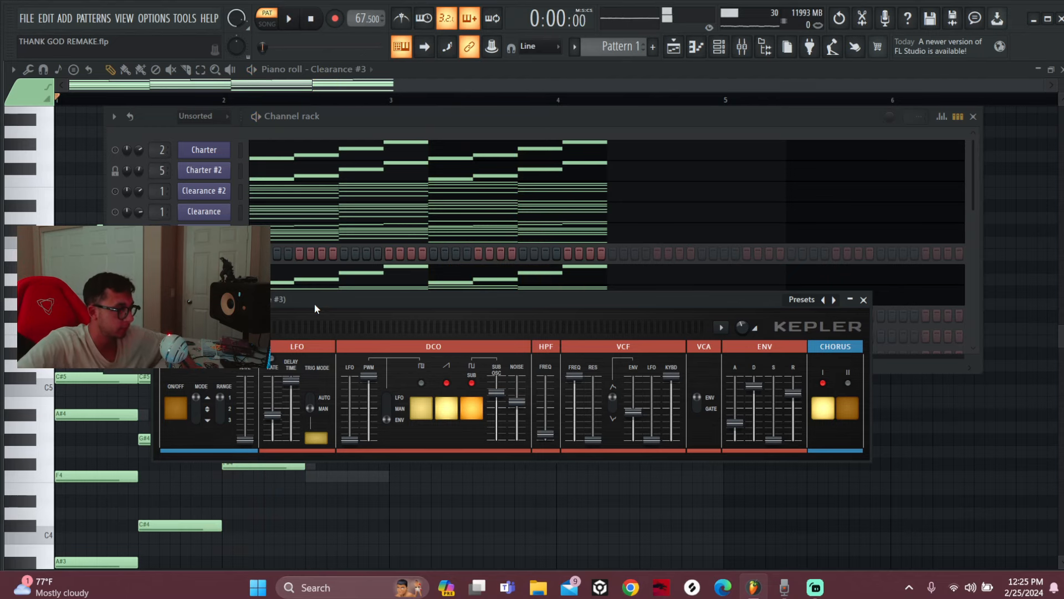
- Examine the Fruity parametric EQ 2 on the Clearance #3 mixer insert, and return to the channel rack
{"action": "left_click", "coordinate": [751, 49]}
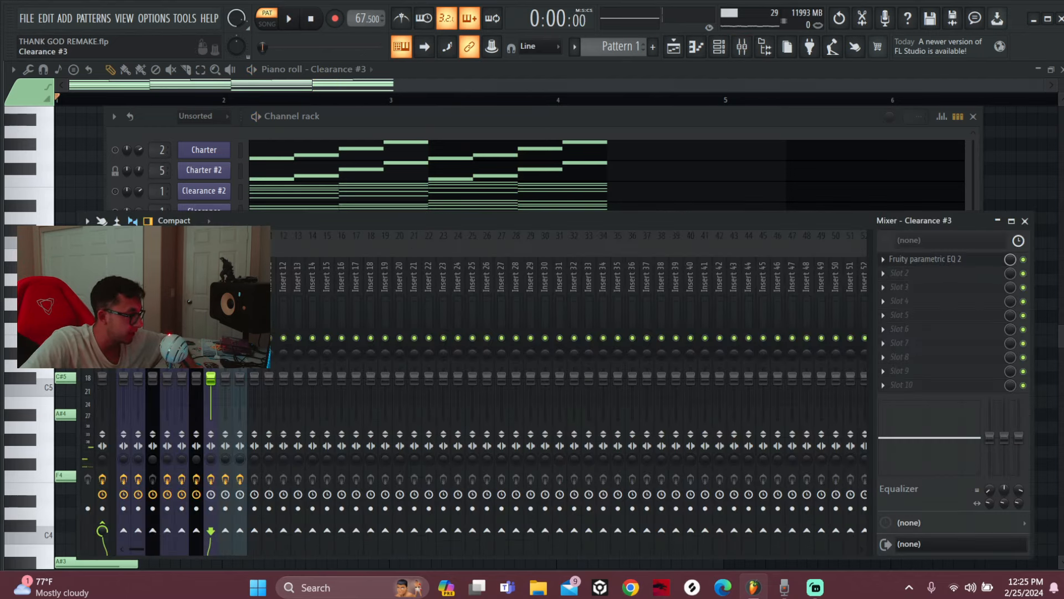
{"action": "left_click", "coordinate": [925, 259]}
{"action": "left_click", "coordinate": [719, 47]}
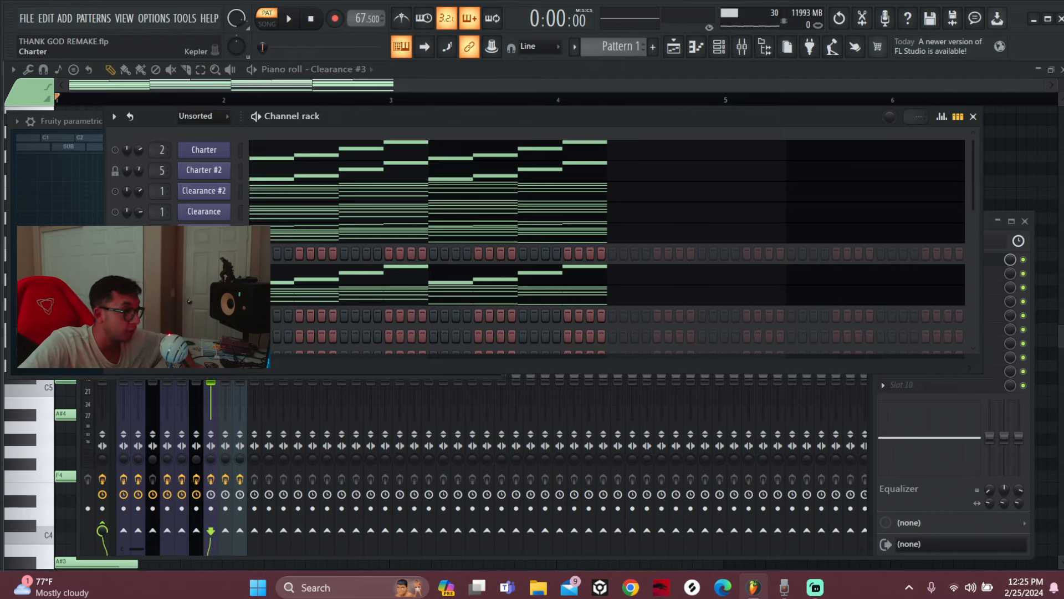
- Open the Kepler synth of the Charter channel routed to mixer track 4 and play the pattern
{"action": "left_click", "coordinate": [204, 274]}
{"action": "left_click_drag", "start_coordinate": [291, 268], "coordinate": [234, 291]}
{"action": "key", "text": "space"}
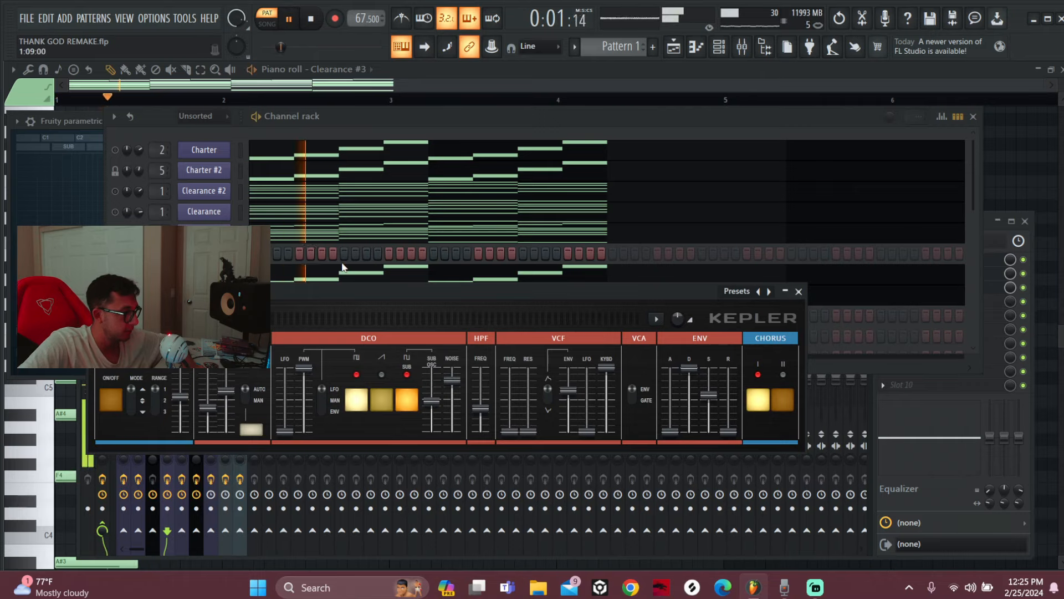
{"action": "left_click_drag", "start_coordinate": [339, 288], "coordinate": [364, 336]}
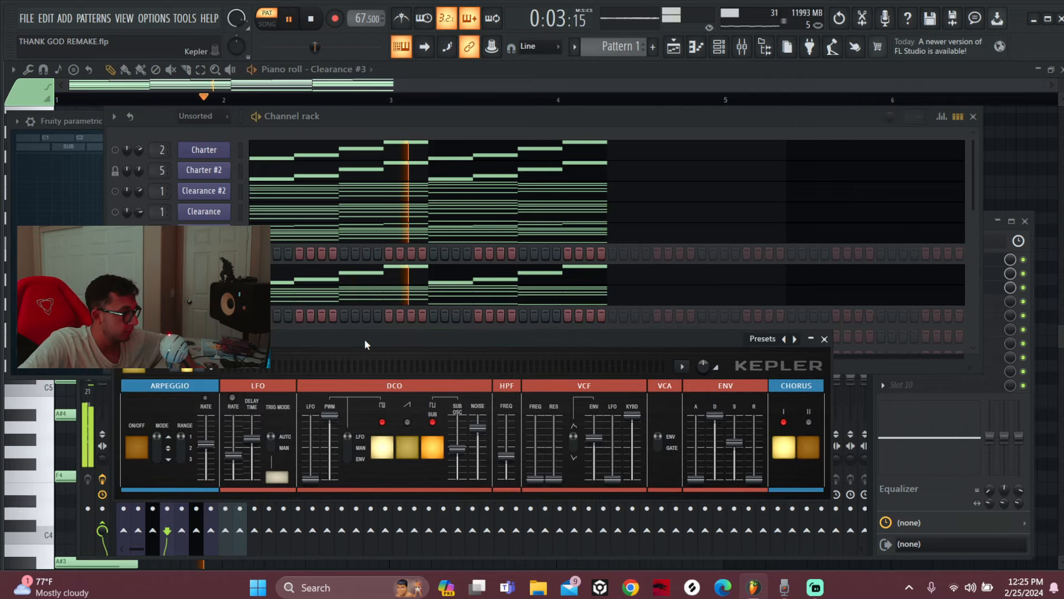
{"action": "left_click_drag", "start_coordinate": [364, 337], "coordinate": [364, 324]}
{"action": "key", "text": "space"}
- Examine the Fruity parametric EQ 2 and Fruity Stereo Enhancer effects on the Belike mixer insert
{"action": "key", "text": "F9"}
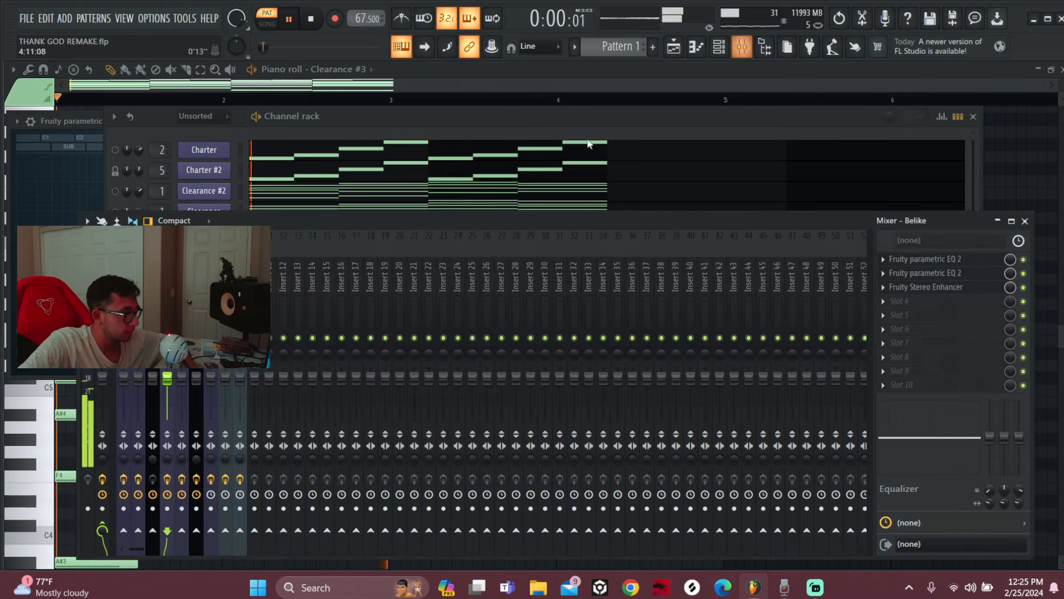
{"action": "left_click", "coordinate": [924, 266]}
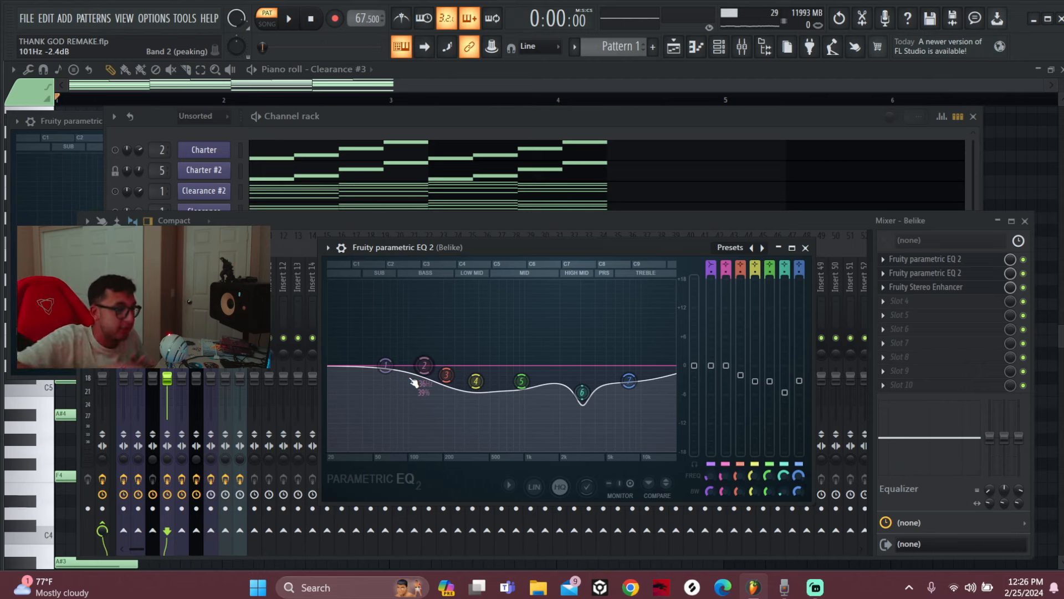
{"action": "left_click", "coordinate": [904, 290]}
{"action": "left_click_drag", "start_coordinate": [173, 194], "coordinate": [296, 221]}
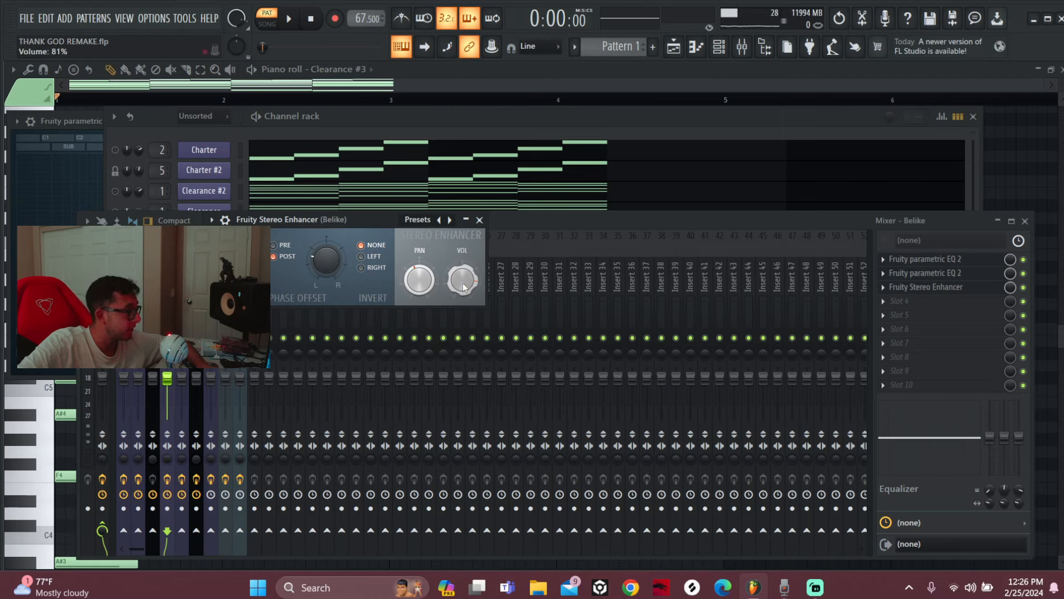
- Find the Serum channel further down the channel rack and open its synth
{"action": "left_click", "coordinate": [151, 110]}
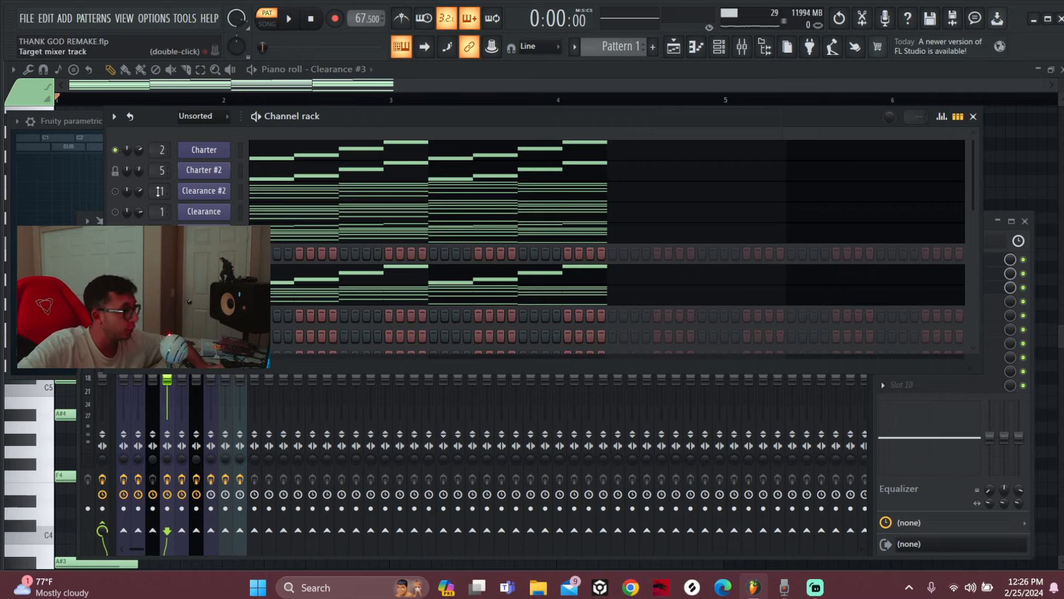
{"action": "scroll", "coordinate": [607, 244], "scroll_direction": "down", "scroll_amount": 3}
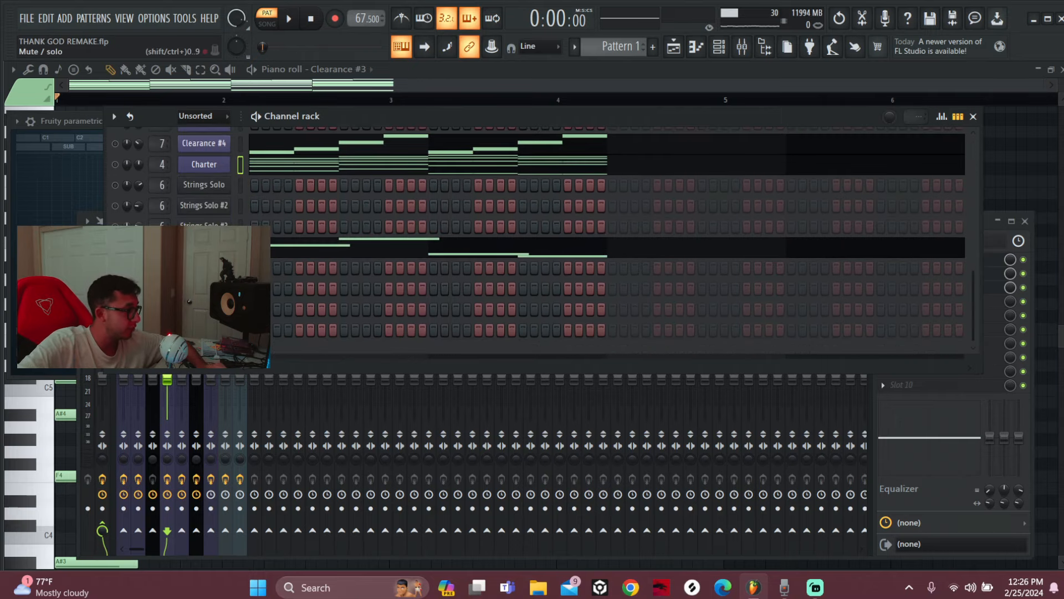
{"action": "left_click", "coordinate": [204, 247]}
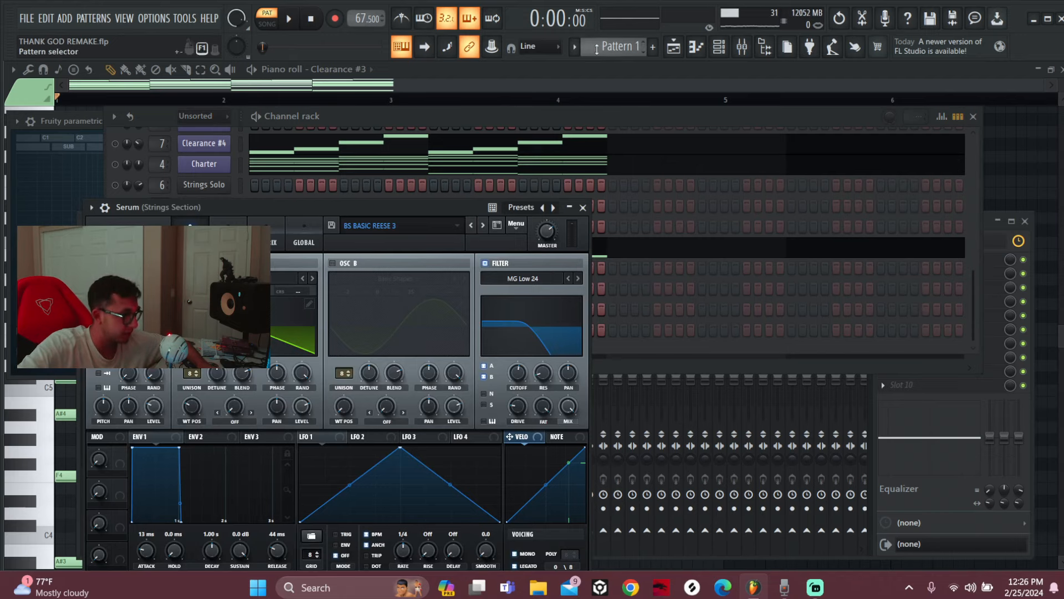
- Examine the Serum bass notes in the piano roll and play the pattern
{"action": "left_click", "coordinate": [696, 47]}
{"action": "scroll", "coordinate": [321, 137], "scroll_direction": "down", "scroll_amount": 2}
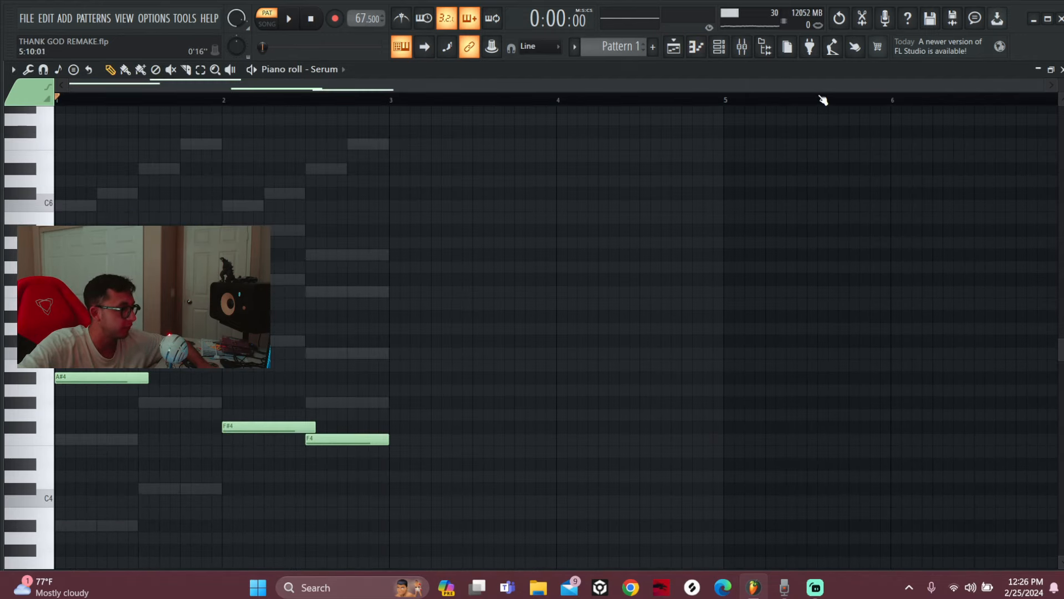
{"action": "left_click", "coordinate": [741, 47]}
{"action": "left_click", "coordinate": [741, 46]}
{"action": "key", "text": "space"}
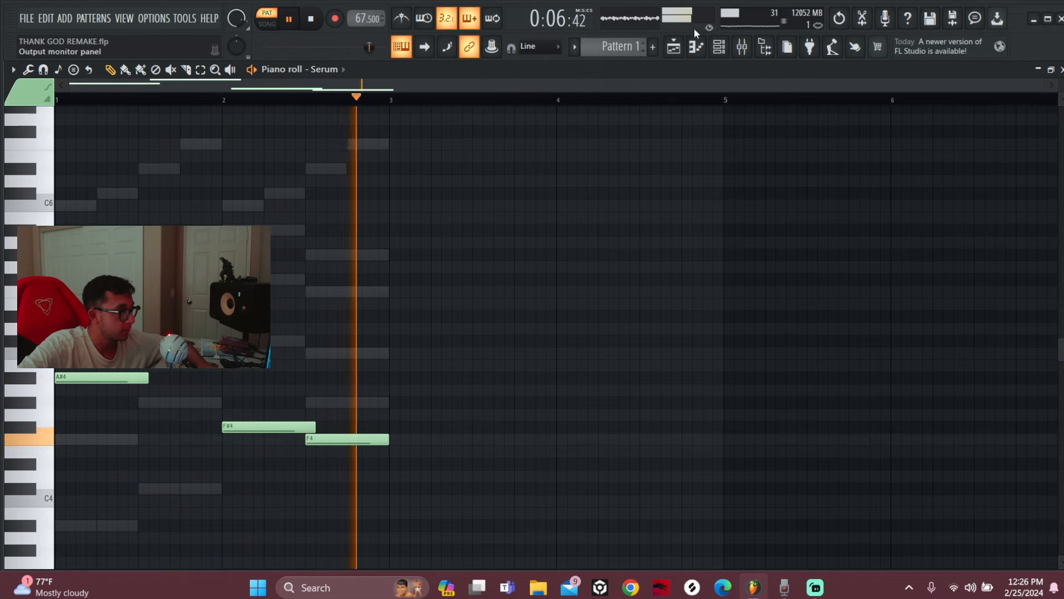
{"action": "key", "text": "space"}
- Open the playlist and play the intro's Pattern 1 section in song mode along with the vocals
{"action": "left_click", "coordinate": [674, 49]}
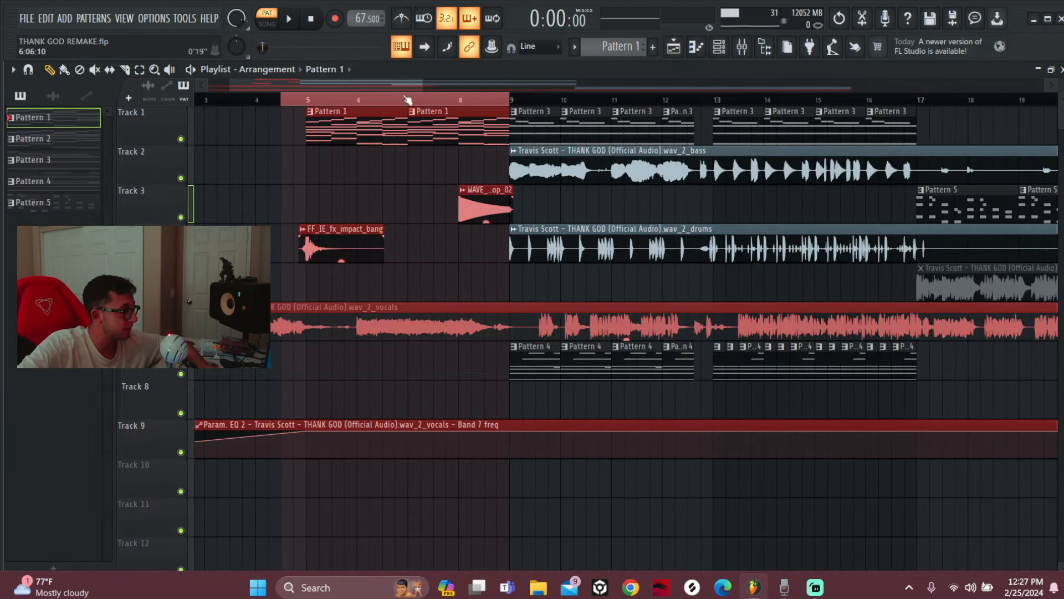
{"action": "left_click", "coordinate": [719, 47]}
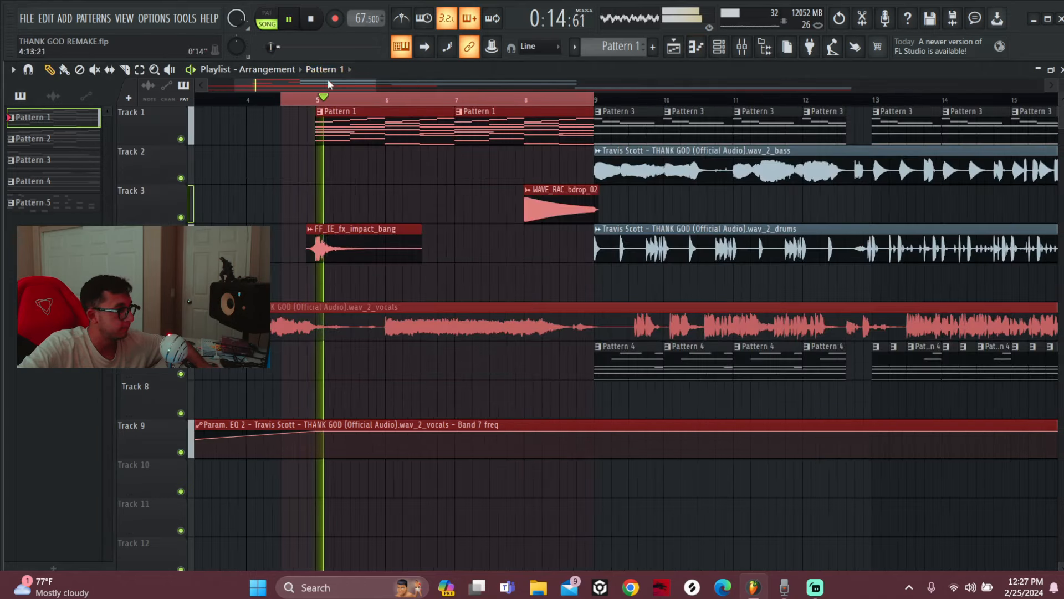
{"action": "left_click_drag", "start_coordinate": [328, 78], "coordinate": [341, 78]}
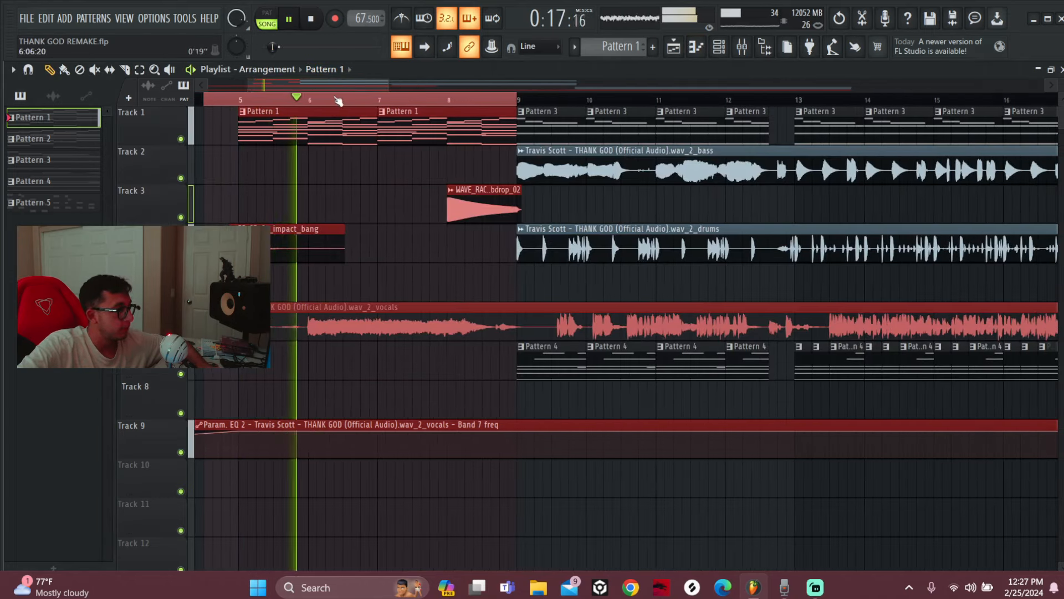
{"action": "scroll", "coordinate": [341, 83], "scroll_direction": "down", "scroll_amount": 4}
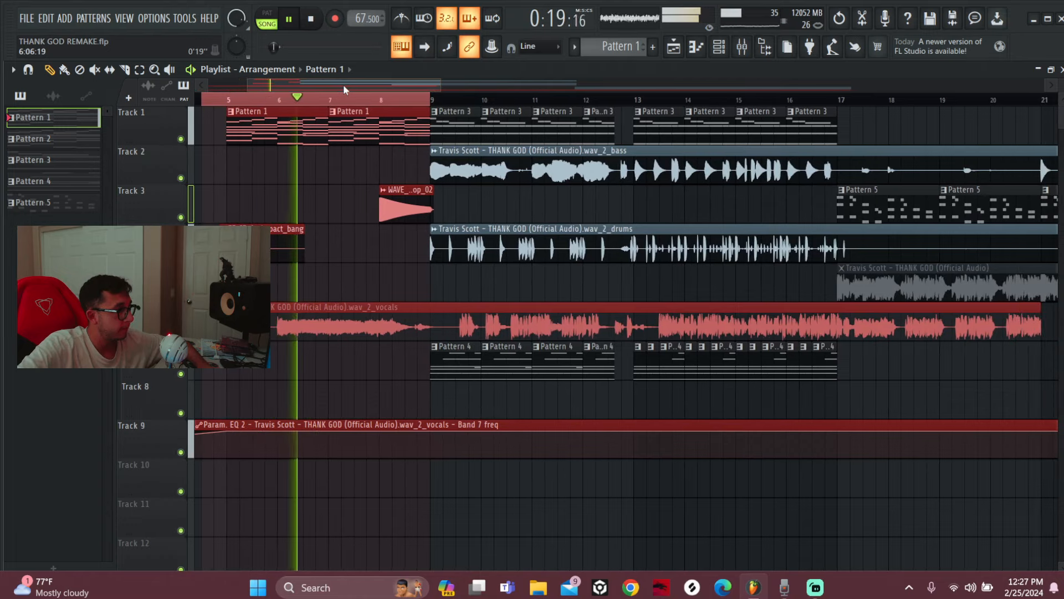
{"action": "left_click_drag", "start_coordinate": [333, 86], "coordinate": [338, 86]}
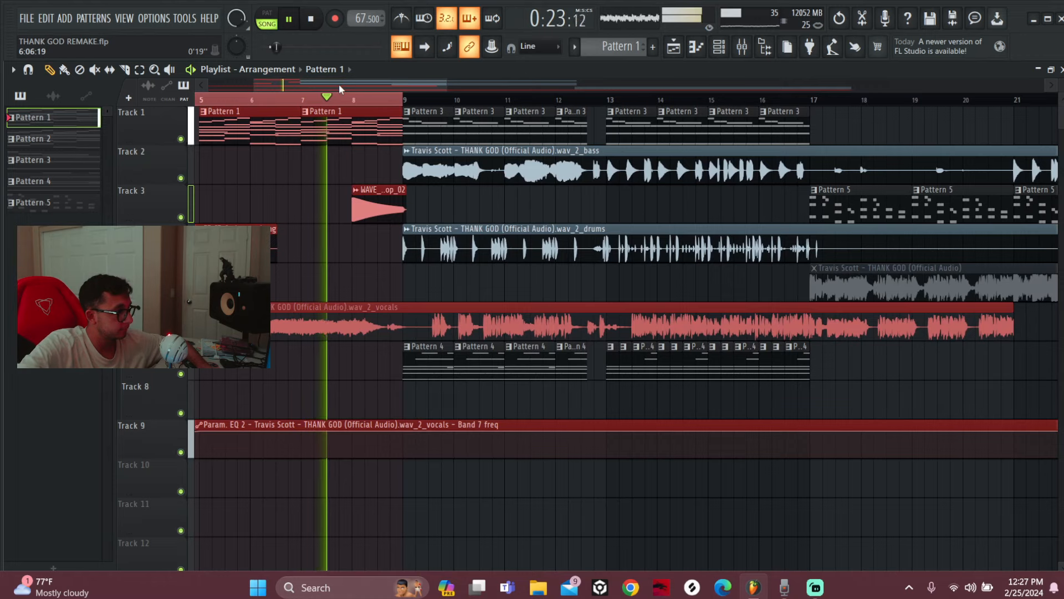
{"action": "left_click_drag", "start_coordinate": [338, 84], "coordinate": [346, 82]}
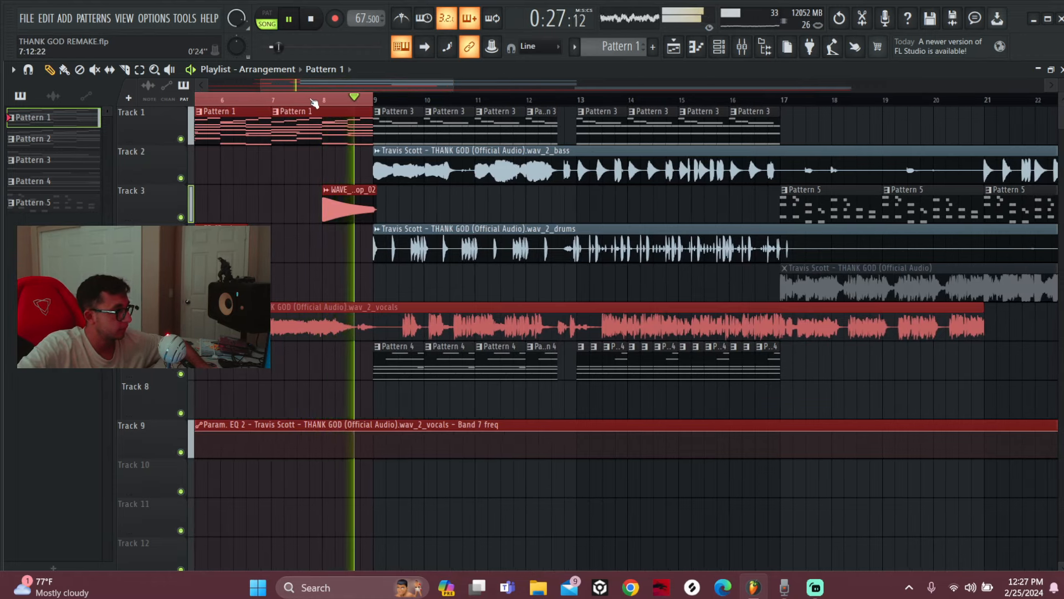
{"action": "key", "text": "space"}
- Mute Track 1 in the playlist
{"action": "left_click", "coordinate": [181, 139]}
{"action": "scroll", "coordinate": [325, 109], "scroll_direction": "up", "scroll_amount": 3}
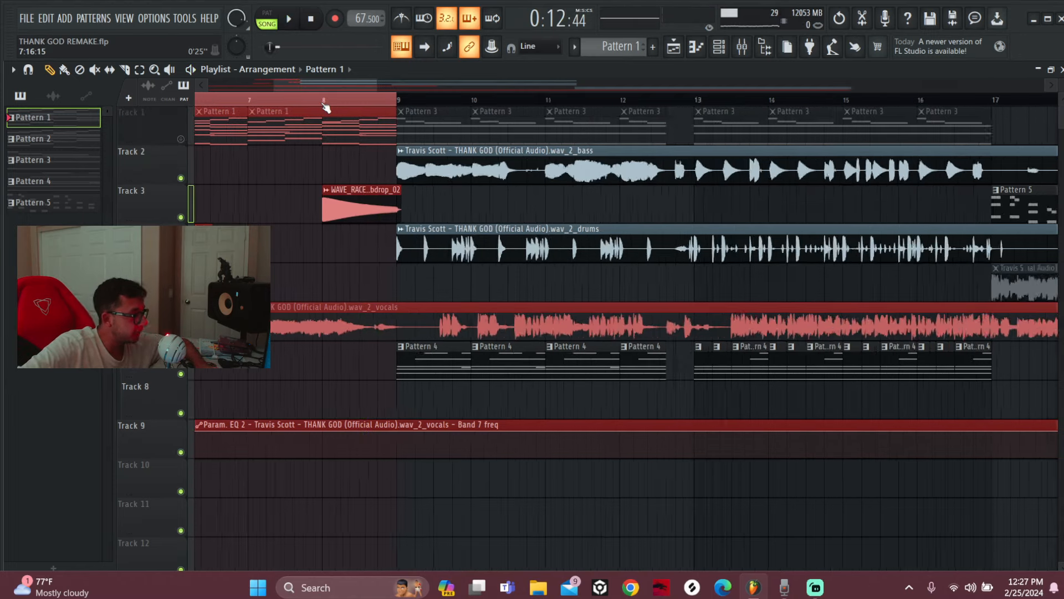
- Solo Track 3 and play the WAVE_RACER_fall_subdrop_02 sample from bar 8
{"action": "left_click", "coordinate": [324, 103]}
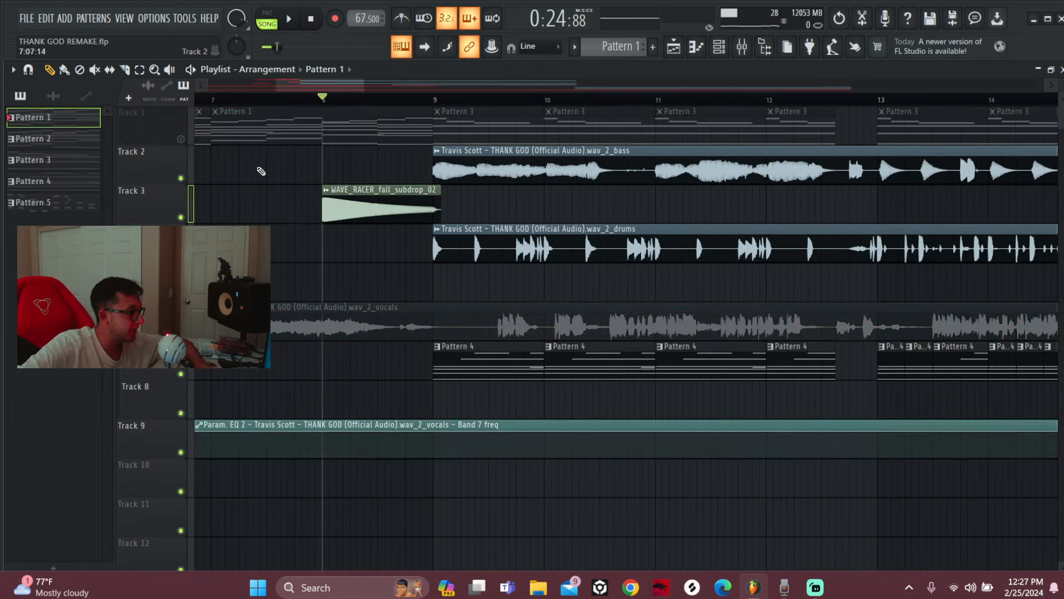
{"action": "left_click", "coordinate": [183, 217], "text": "ctrl"}
{"action": "key", "text": "space"}
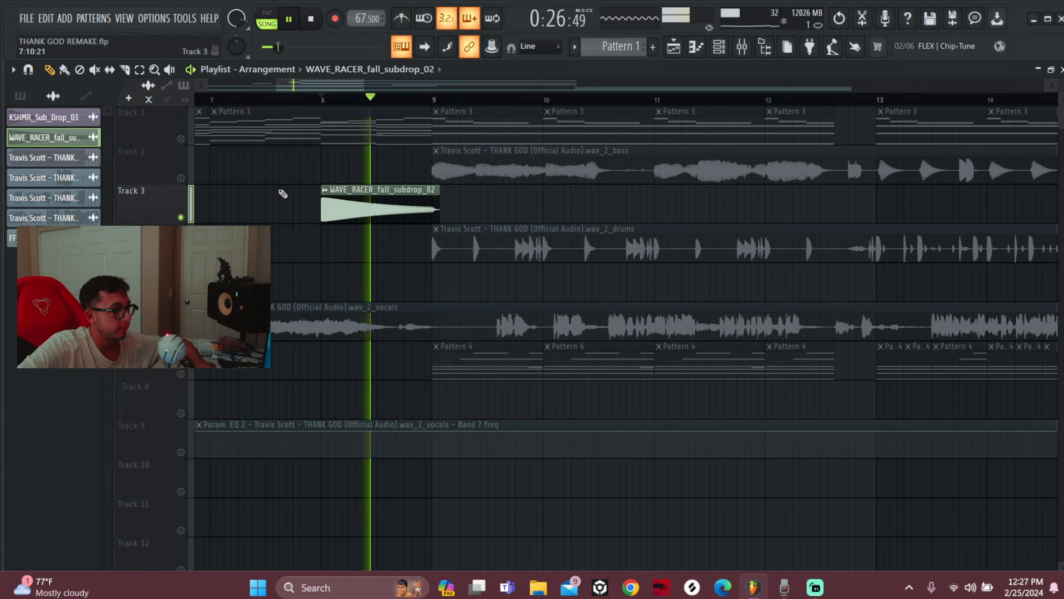
{"action": "key", "text": "space"}
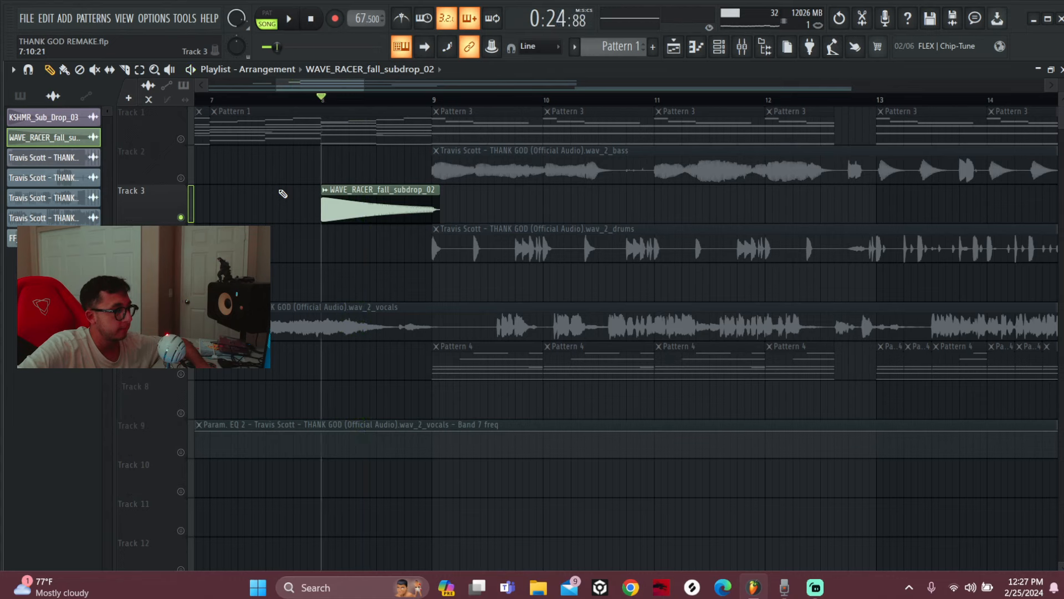
- Place the playhead at bar 9, turn off Track 3's solo, and mute the bass, drums and vocals tracks
{"action": "left_click", "coordinate": [432, 97]}
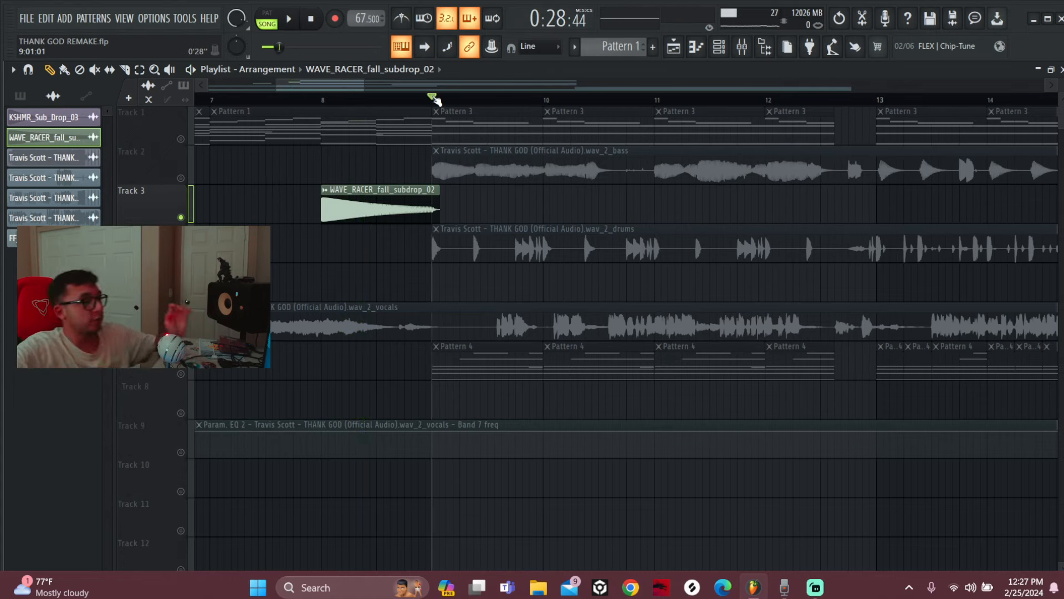
{"action": "left_click", "coordinate": [181, 139]}
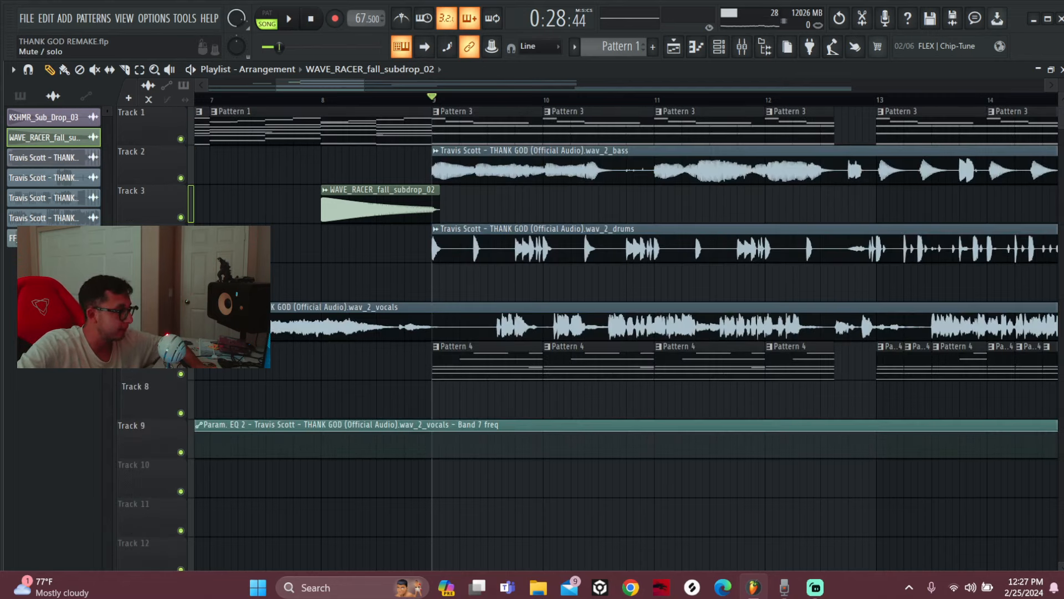
{"action": "left_click", "coordinate": [181, 296]}
{"action": "left_click", "coordinate": [181, 256]}
{"action": "left_click", "coordinate": [180, 178]}
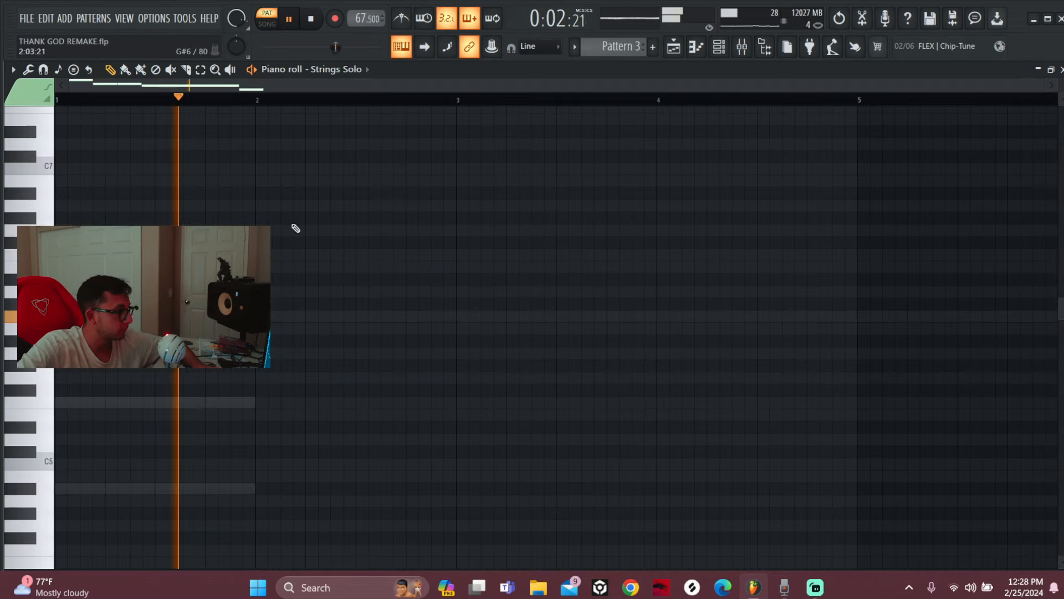
- Examine the Strings Solo notes of Pattern 3 in the piano roll while the pattern plays
{"action": "scroll", "coordinate": [277, 245], "scroll_direction": "down", "scroll_amount": 3}
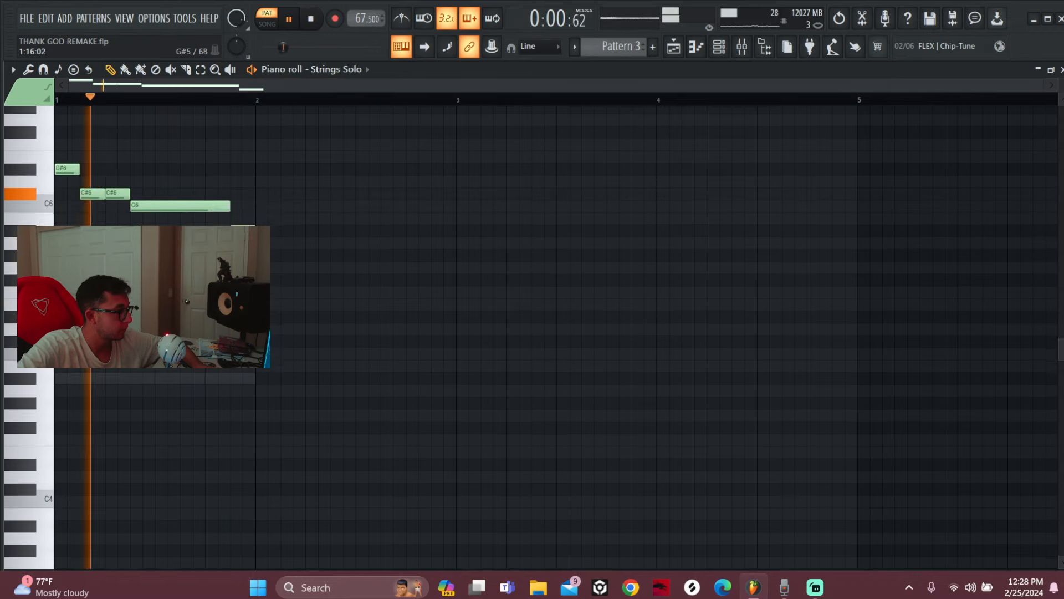
{"action": "scroll", "coordinate": [554, 333], "scroll_direction": "up", "scroll_amount": 2}
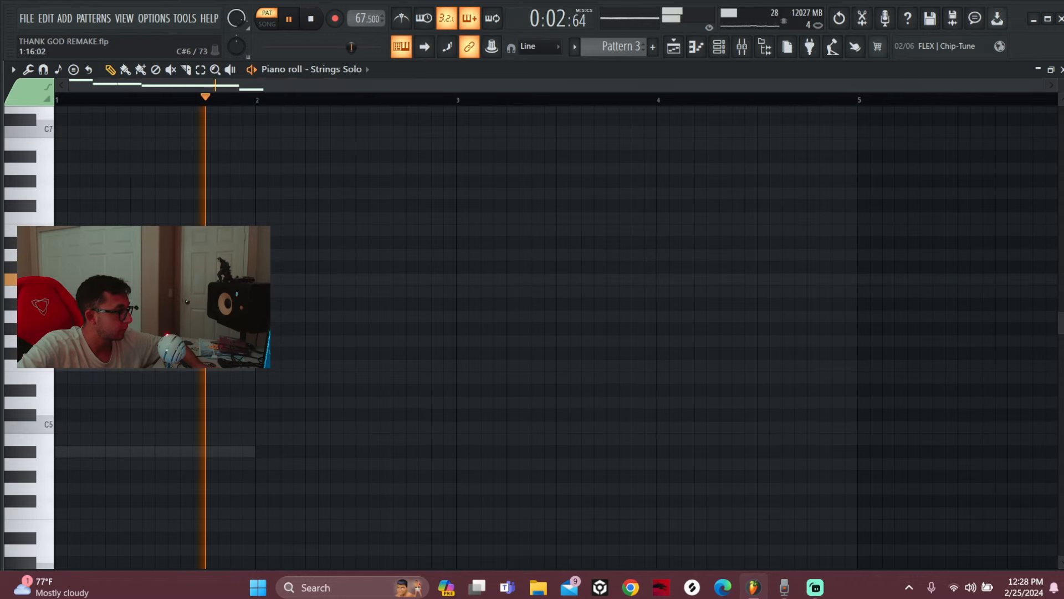
{"action": "key", "text": "space"}
- Show the channel rack and play Pattern 3 several times to hear the Strings Solo part
{"action": "key", "text": "alt+F8"}
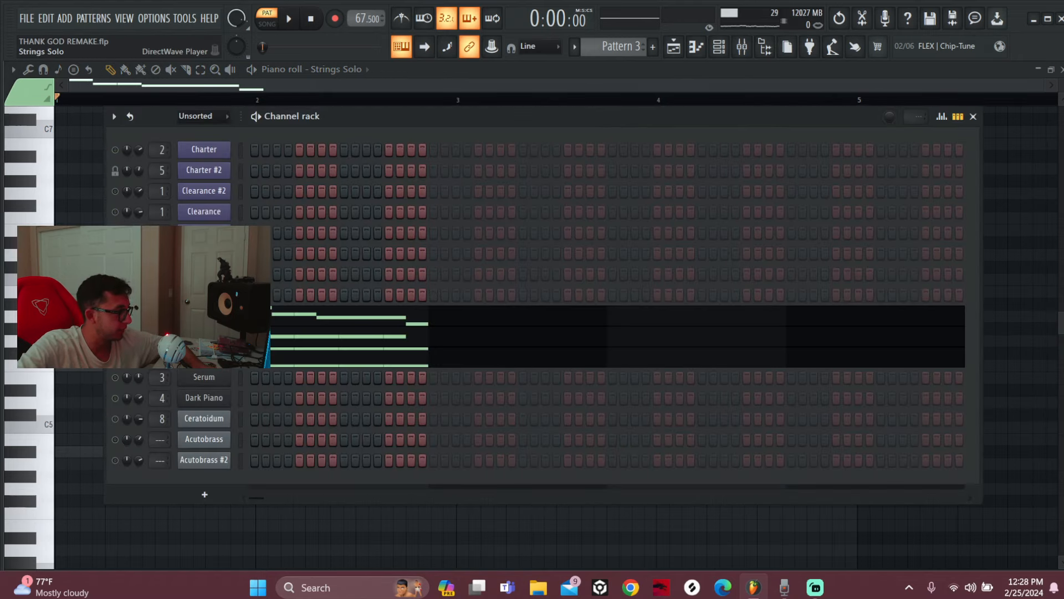
{"action": "key", "text": "space"}
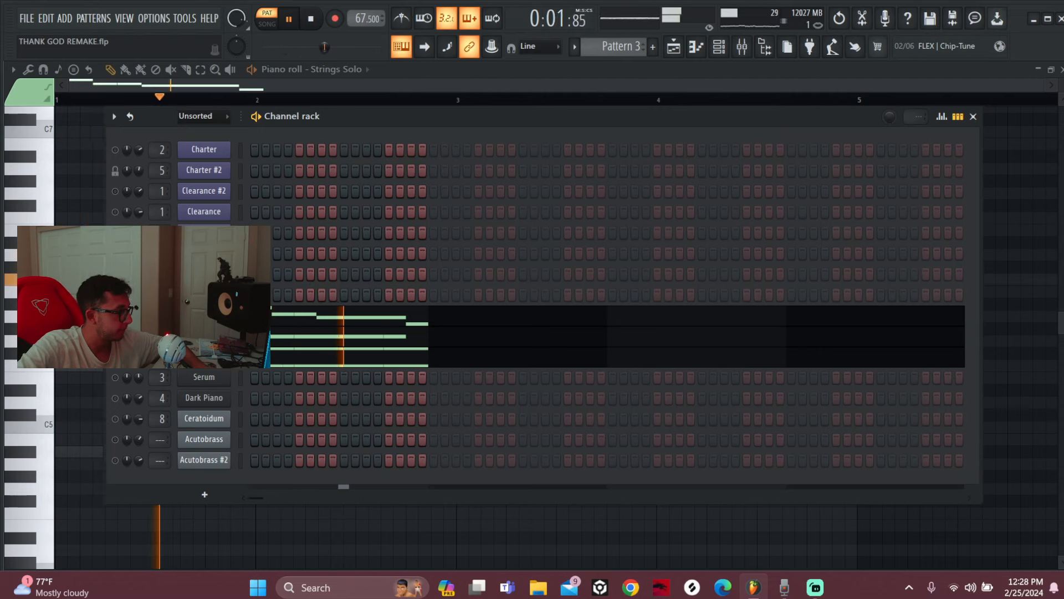
{"action": "key", "text": "space"}
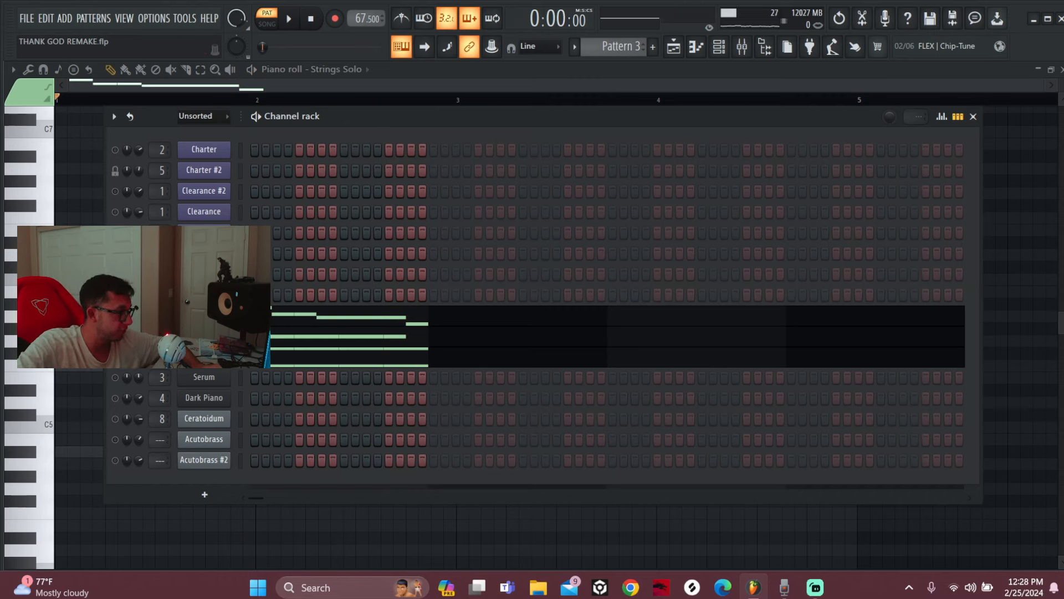
{"action": "key", "text": "space"}
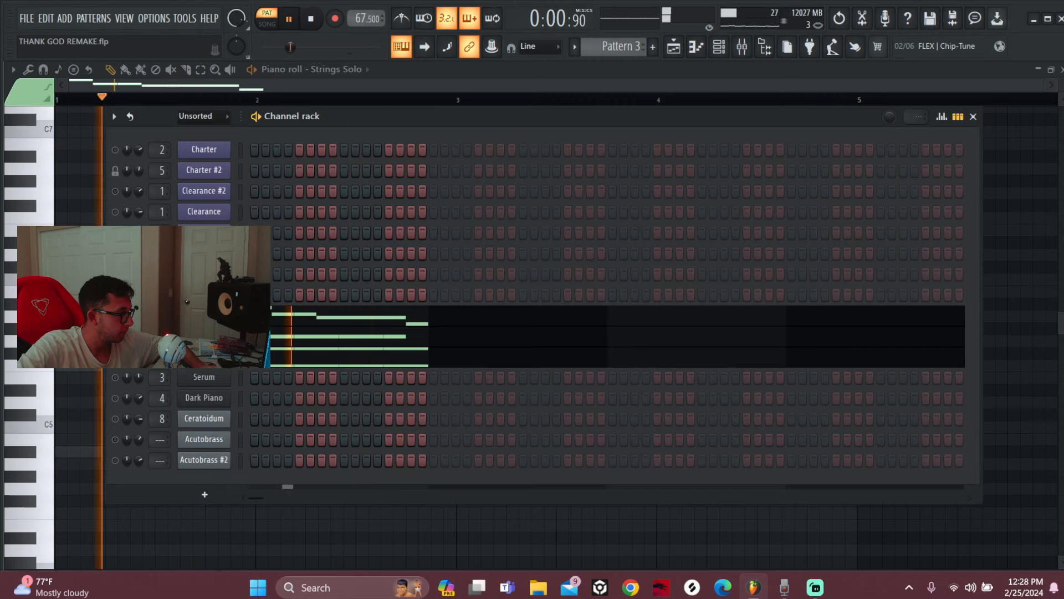
{"action": "key", "text": "space"}
{"action": "key", "text": "space"}
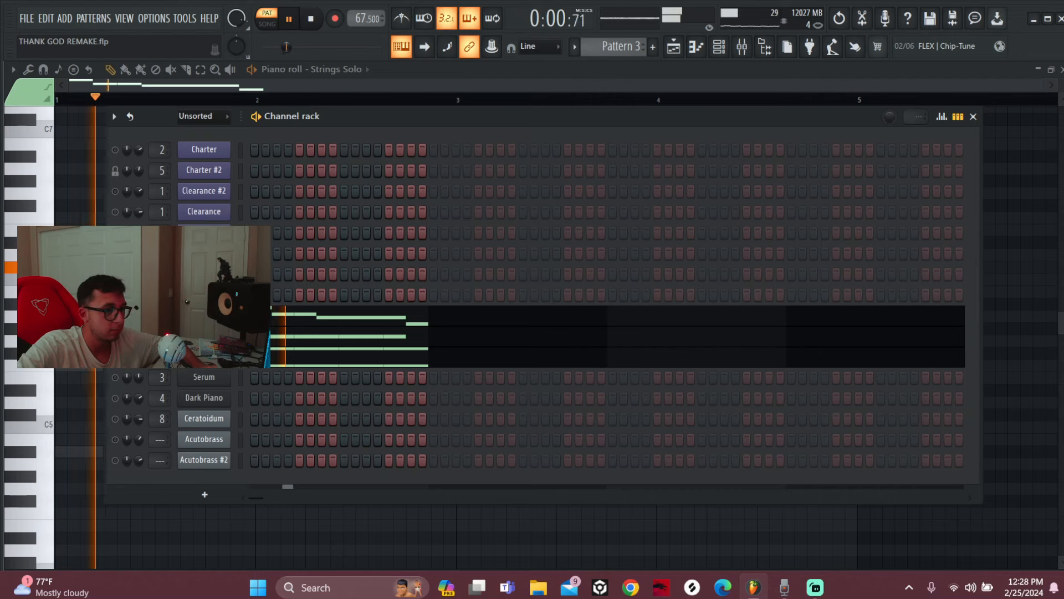
{"action": "key", "text": "space"}
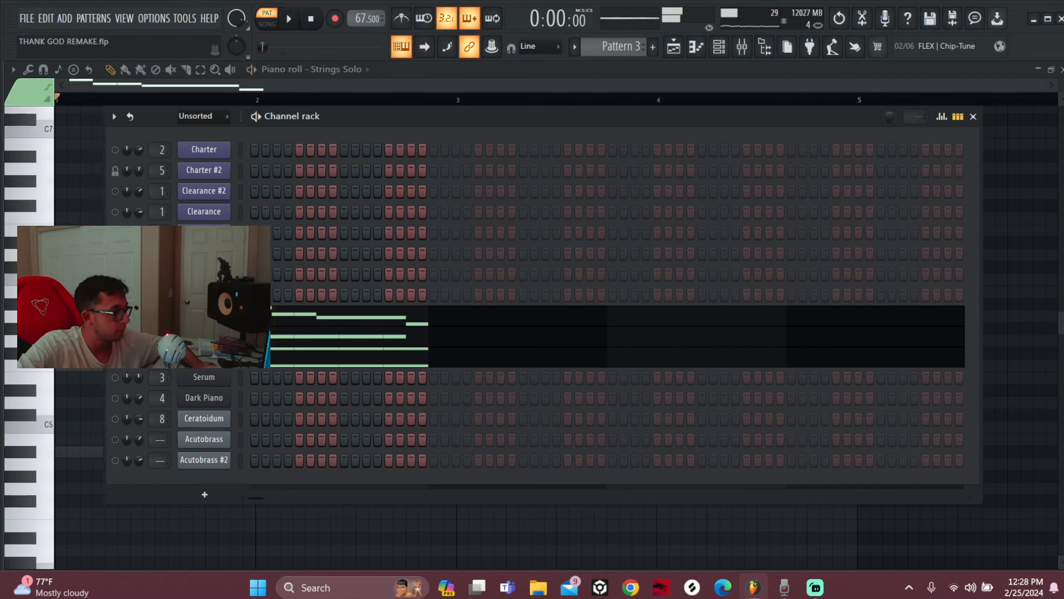
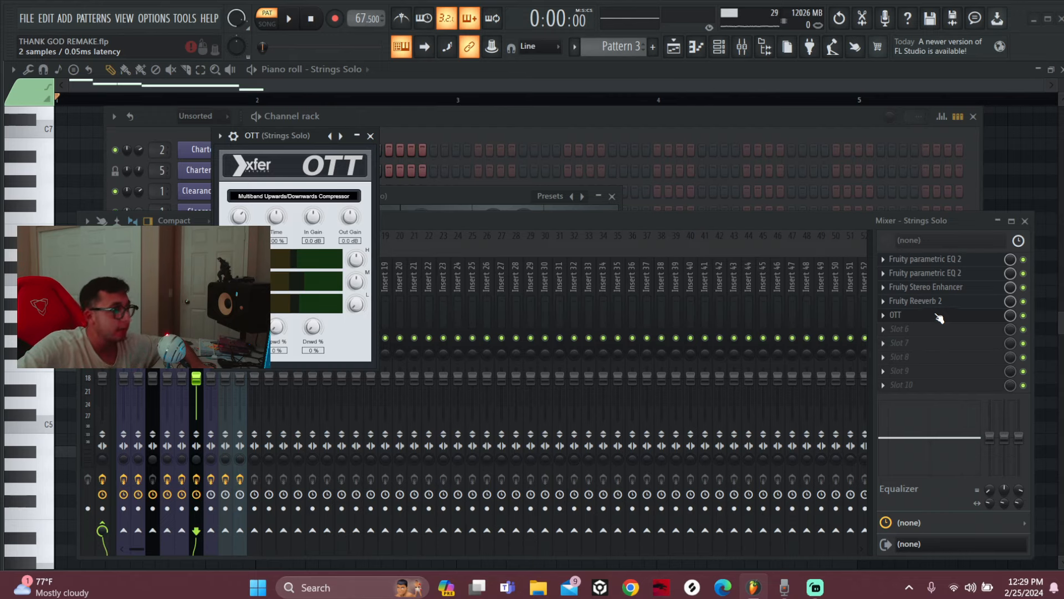
- Solo Track 7 in the playlist and open Pattern 4's Dark Piano notes in the piano roll in pattern mode
{"action": "left_click", "coordinate": [673, 46]}
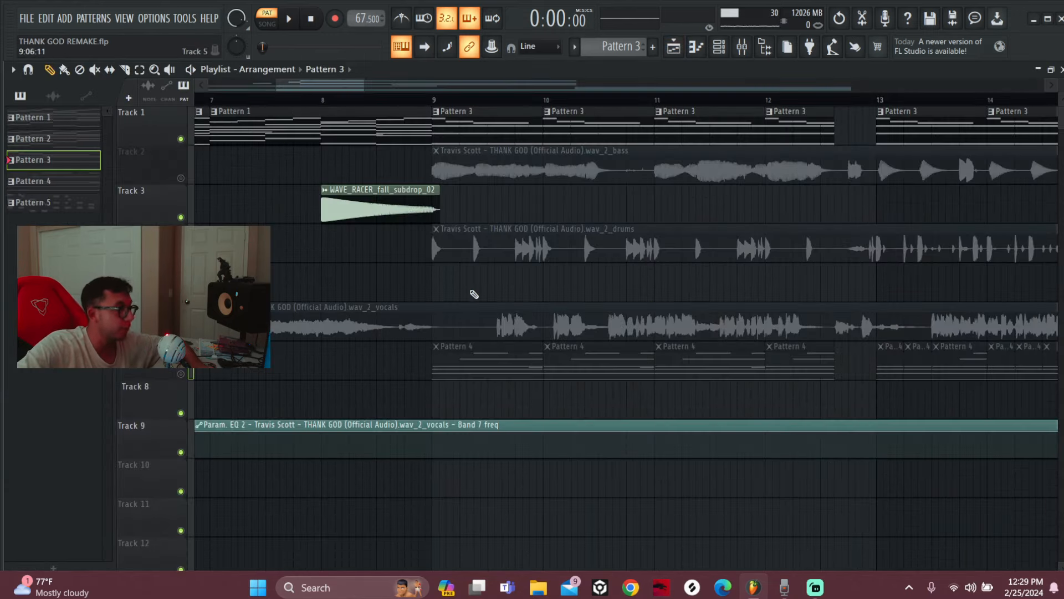
{"action": "left_click", "coordinate": [444, 98]}
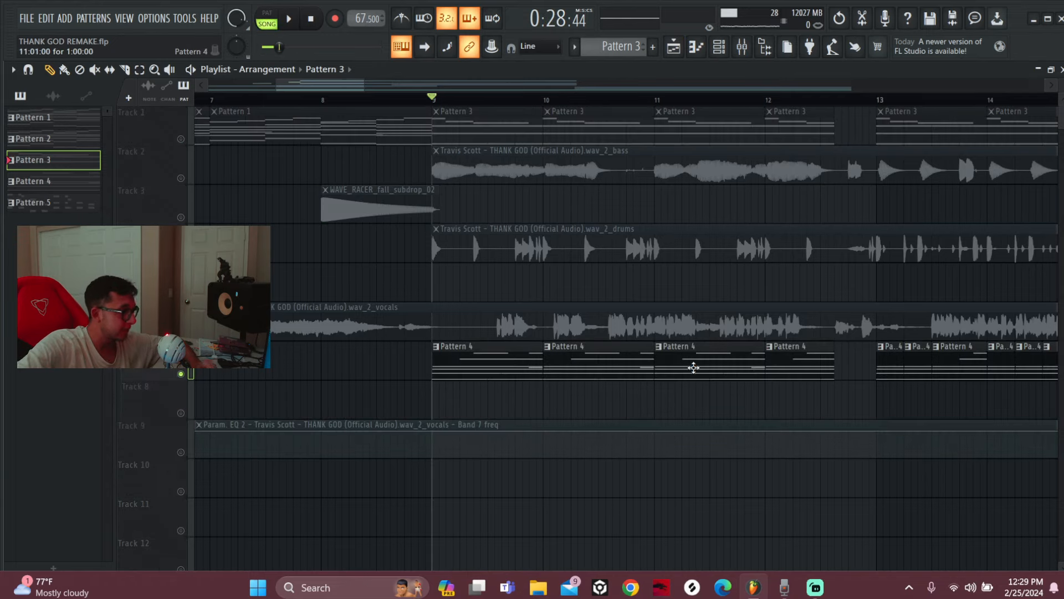
{"action": "double_click", "coordinate": [506, 361]}
{"action": "left_click", "coordinate": [267, 17]}
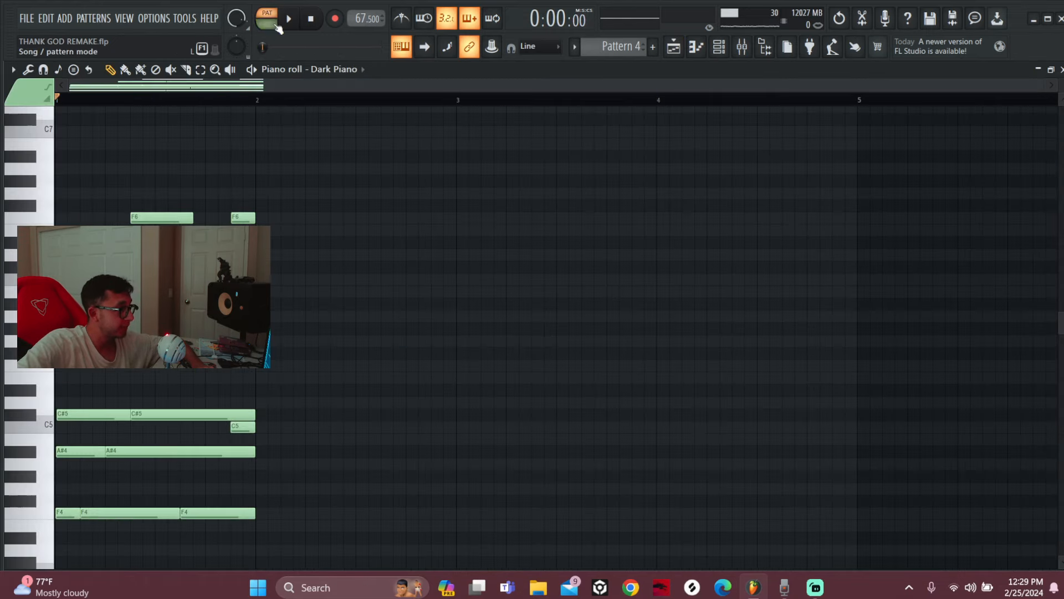
- Find the Dark Piano channel in the channel rack and show its FL Keys instrument
{"action": "left_click", "coordinate": [674, 47]}
{"action": "left_click", "coordinate": [719, 48]}
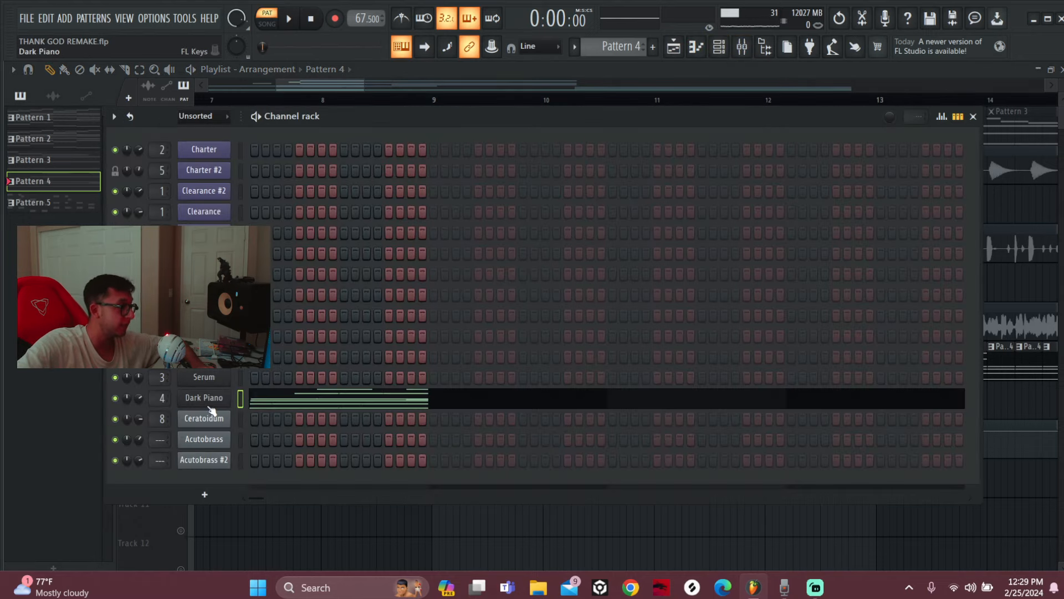
{"action": "right_click", "coordinate": [209, 404]}
{"action": "mouse_move", "coordinate": [293, 485]}
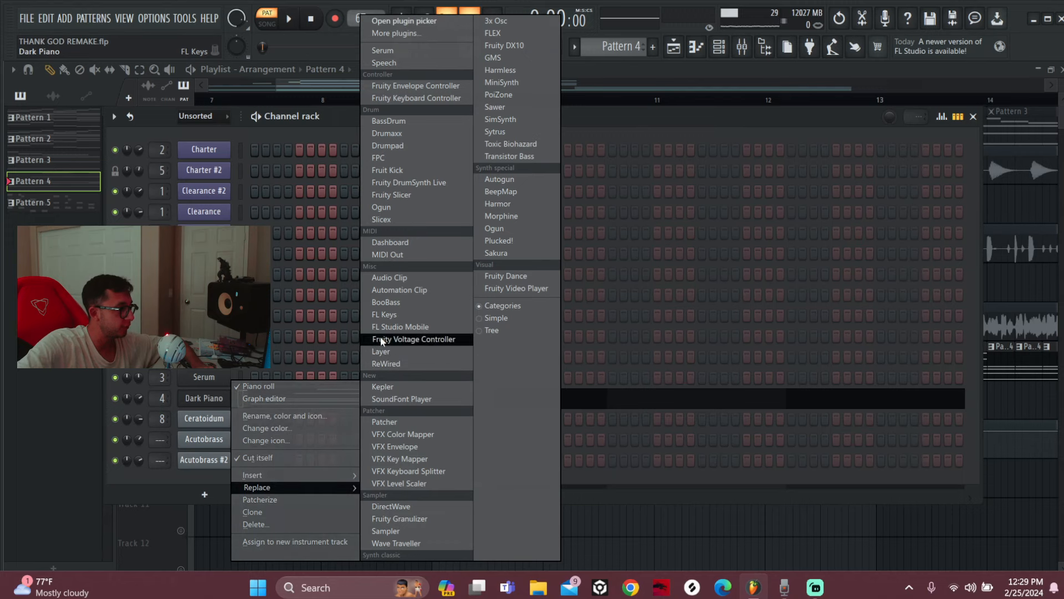
{"action": "left_click", "coordinate": [390, 315]}
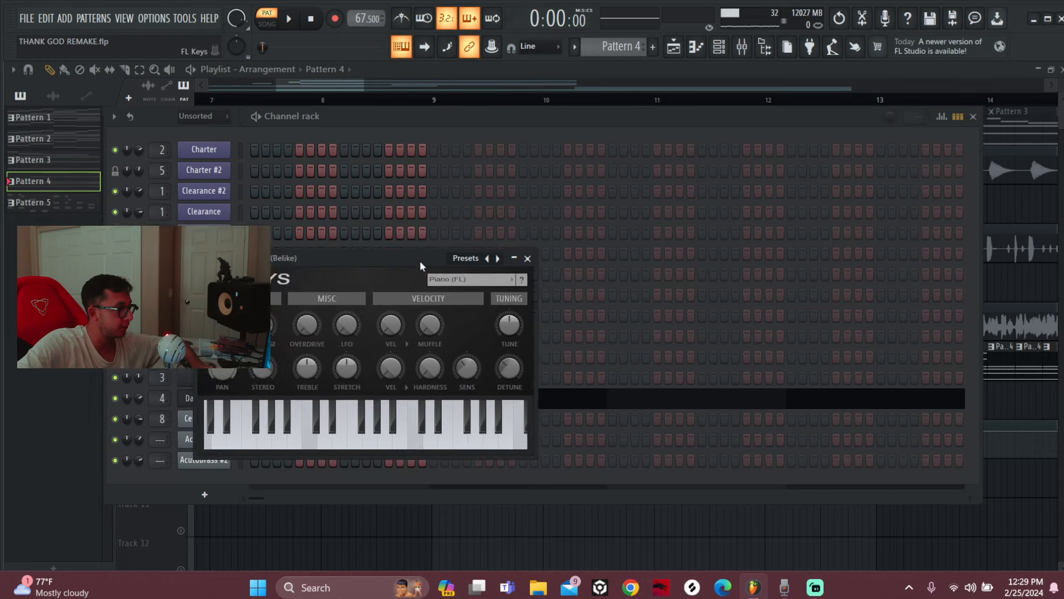
- Show the Dark Piano notes in the piano roll and play Pattern 4
{"action": "left_click", "coordinate": [696, 47]}
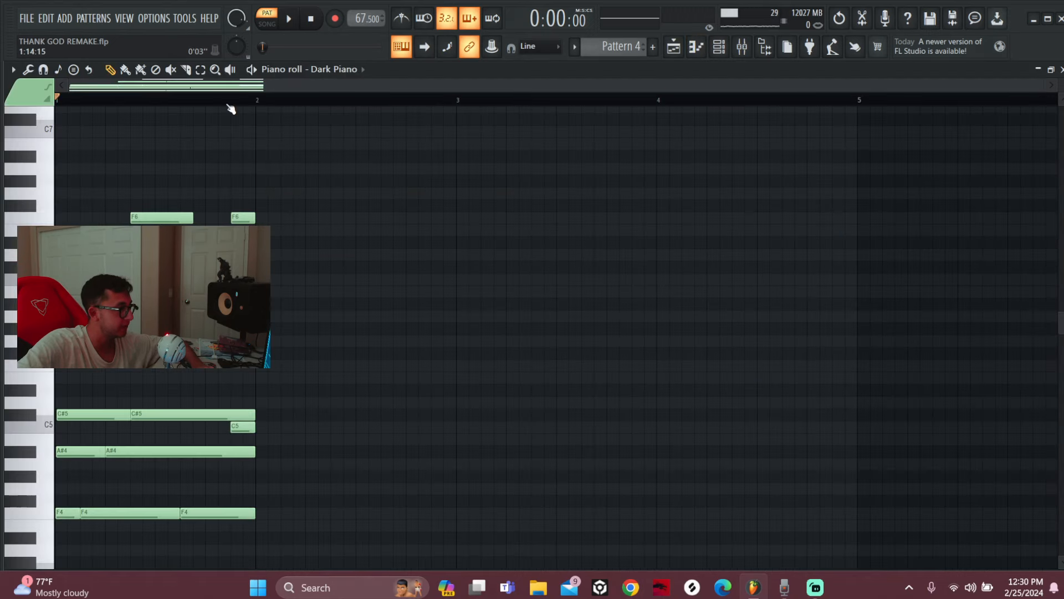
{"action": "key", "text": "space"}
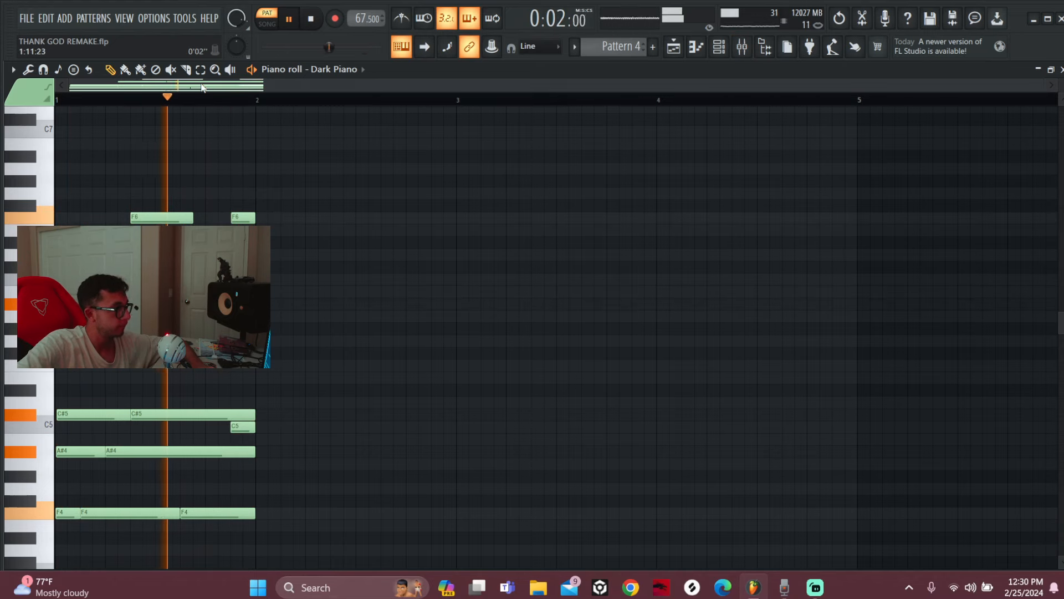
- Stop playback and inspect the Belike mixer track's two Fruity Parametric EQ 2 effects and its Fruity Stereo Enhancer
{"action": "left_click", "coordinate": [746, 49]}
{"action": "key", "text": "space"}
{"action": "left_click", "coordinate": [925, 260]}
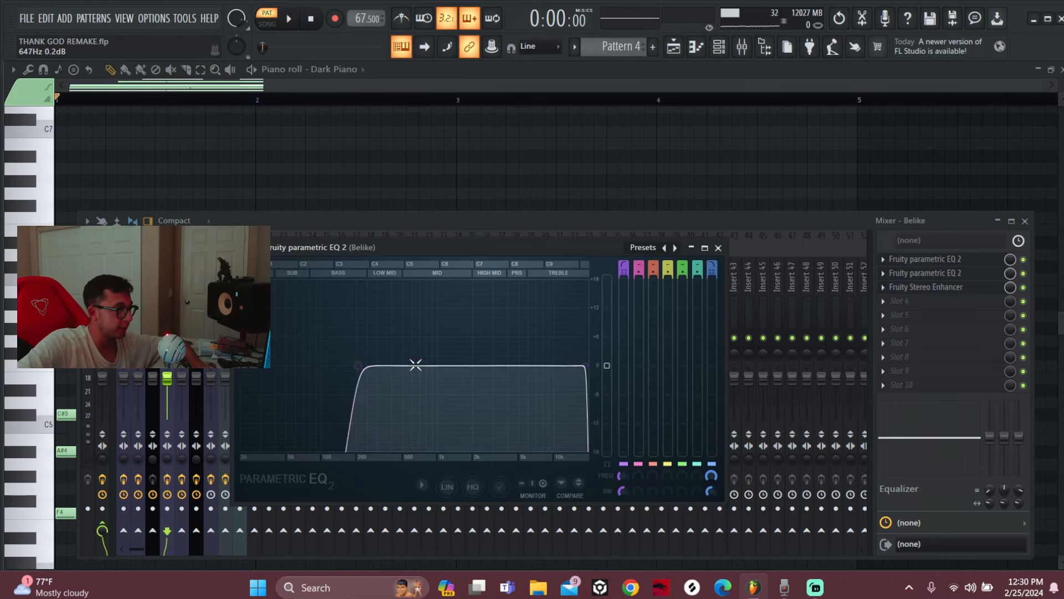
{"action": "left_click", "coordinate": [925, 273]}
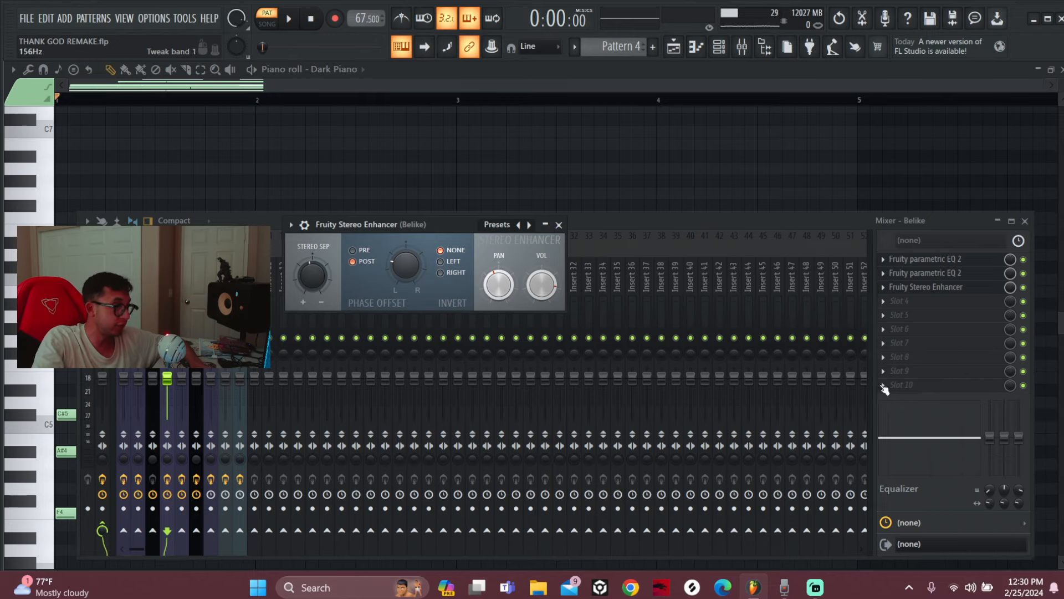
- Play the Pattern 3 and Pattern 4 section together from bar 9 in the playlist in song mode
{"action": "left_click", "coordinate": [674, 48]}
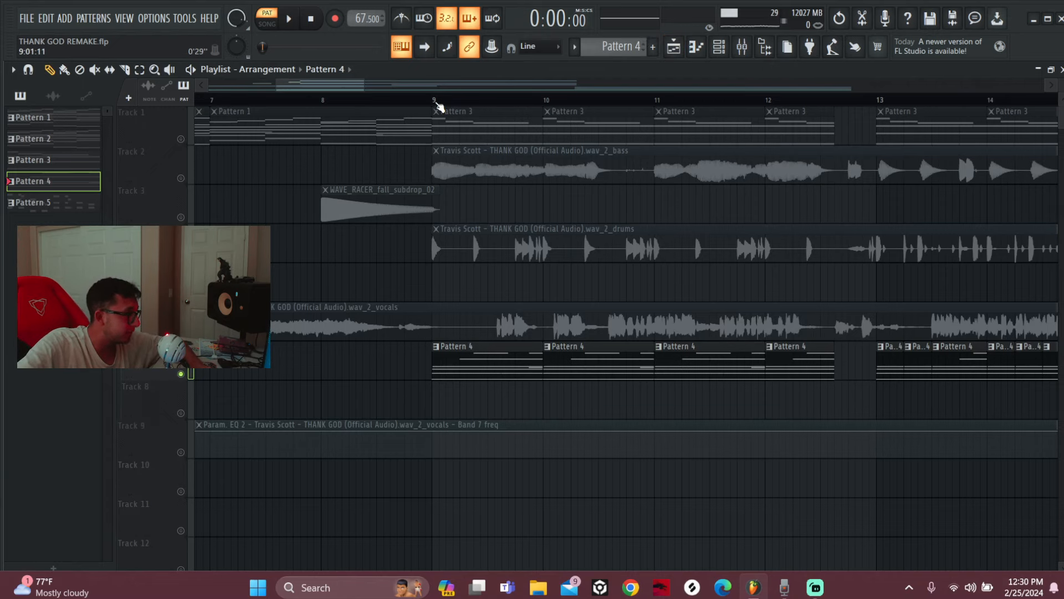
{"action": "left_click", "coordinate": [434, 100]}
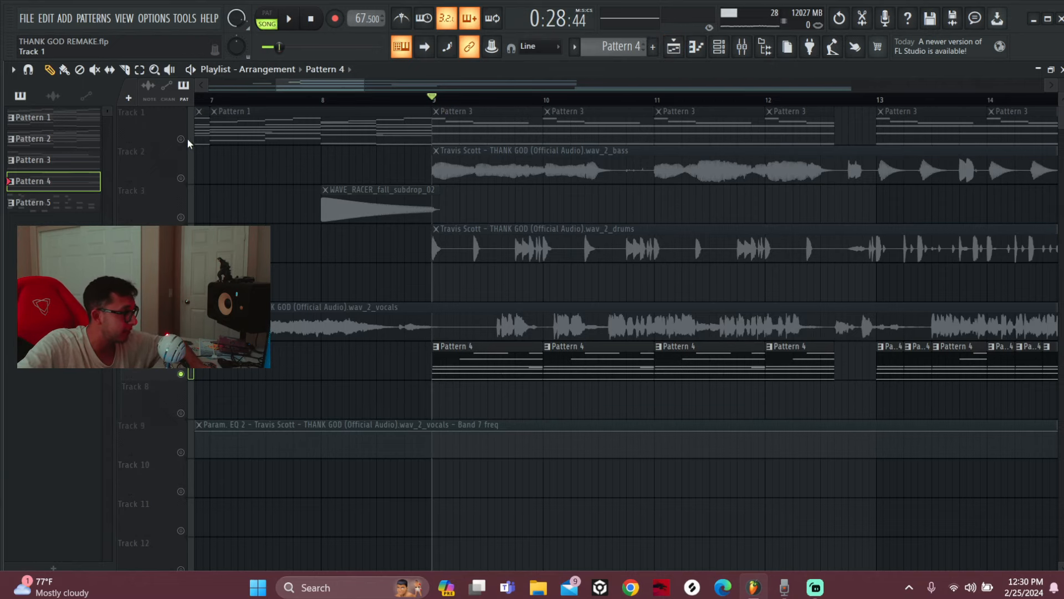
{"action": "key", "text": "space"}
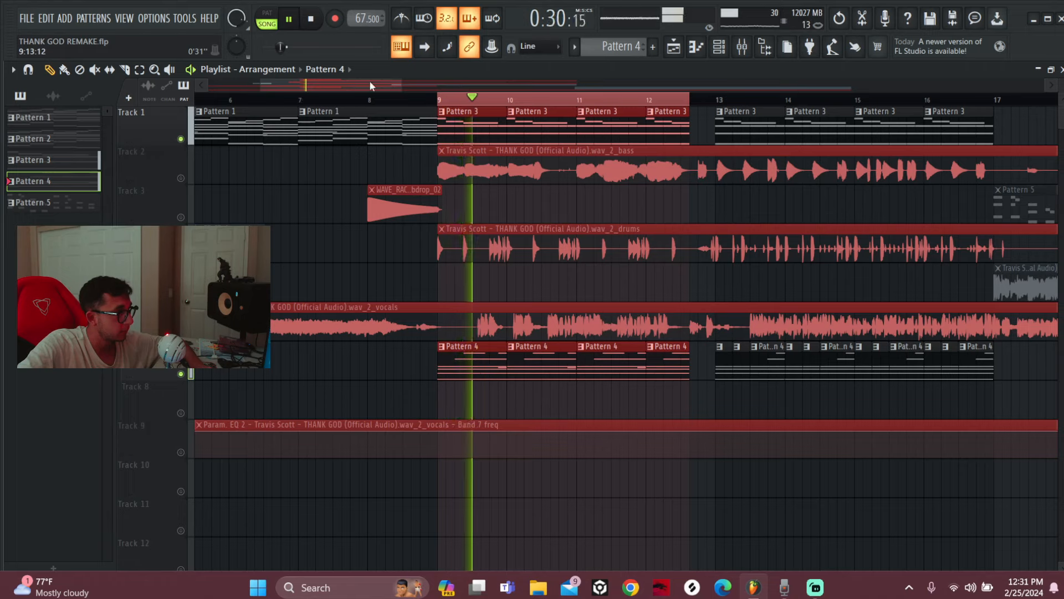
{"action": "scroll", "coordinate": [392, 81], "scroll_direction": "down", "scroll_amount": 2}
{"action": "scroll", "coordinate": [382, 101], "scroll_direction": "up", "scroll_amount": 2}
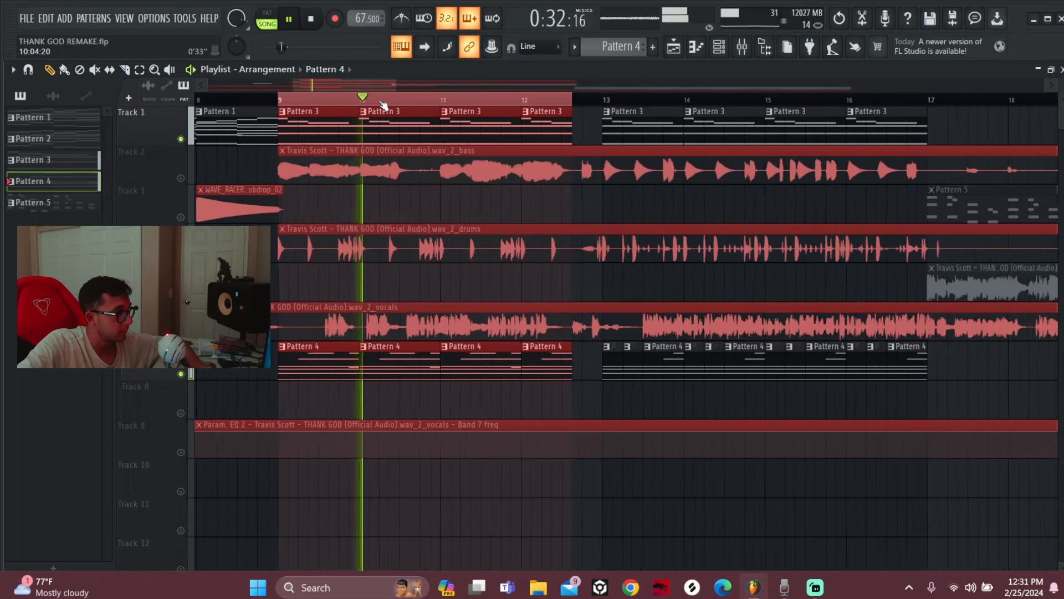
{"action": "scroll", "coordinate": [381, 89], "scroll_direction": "right", "scroll_amount": 2}
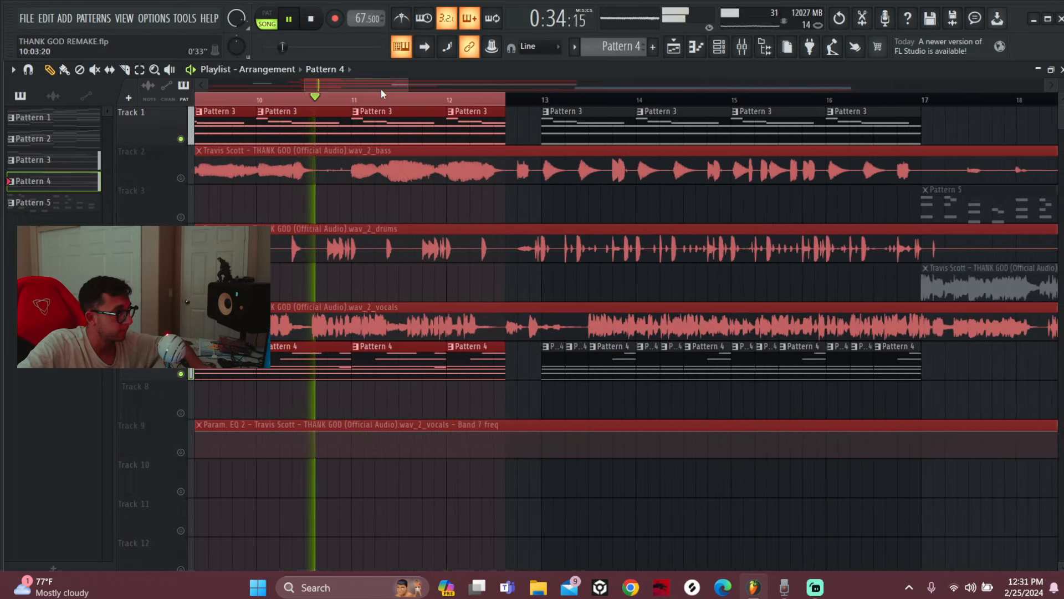
{"action": "mouse_move", "coordinate": [381, 88]}
{"action": "left_mouse_down"}
{"action": "mouse_move", "coordinate": [368, 86]}
{"action": "mouse_move", "coordinate": [387, 88]}
{"action": "mouse_move", "coordinate": [378, 88]}
{"action": "left_mouse_up"}
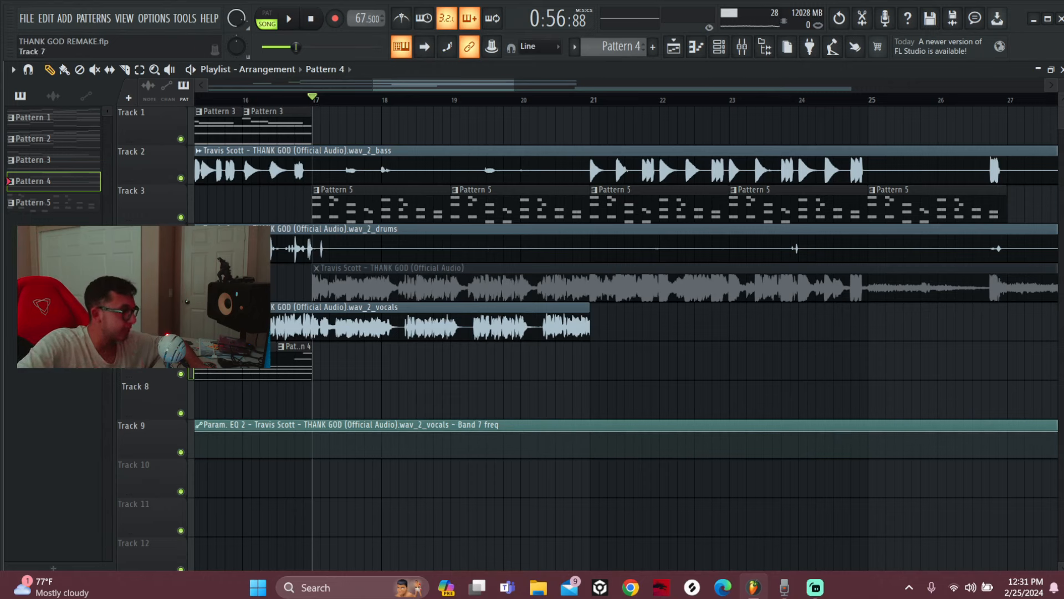
- Mute the vocals and drums tracks in the playlist
{"action": "left_click", "coordinate": [181, 335]}
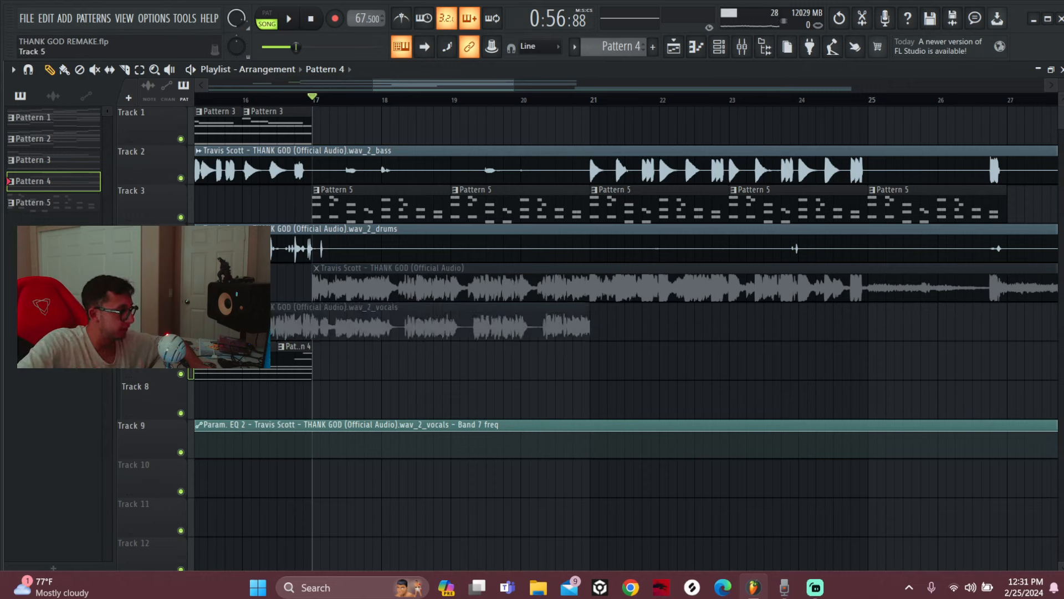
{"action": "left_click", "coordinate": [181, 256]}
- Open Pattern 5's Ceratoidum notes in the piano roll in pattern mode, and return to the playlist
{"action": "double_click", "coordinate": [357, 206]}
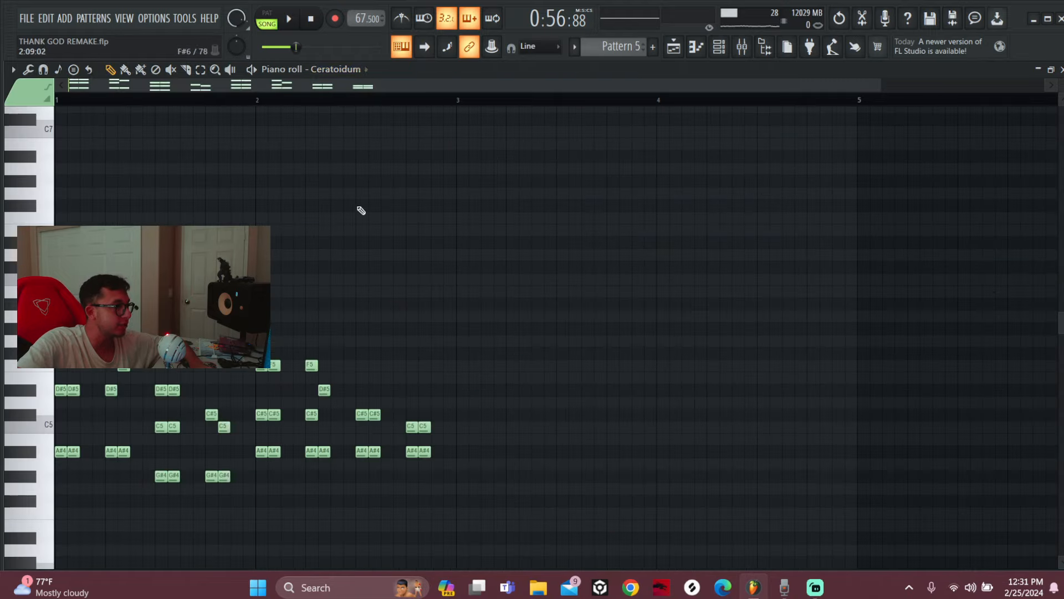
{"action": "left_click", "coordinate": [266, 16]}
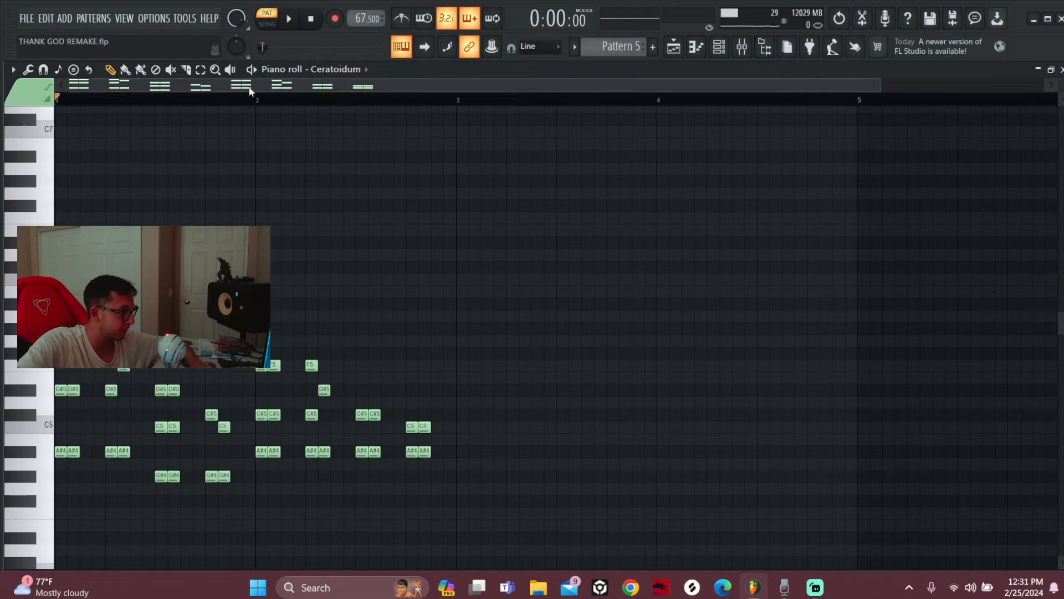
{"action": "left_click", "coordinate": [673, 46]}
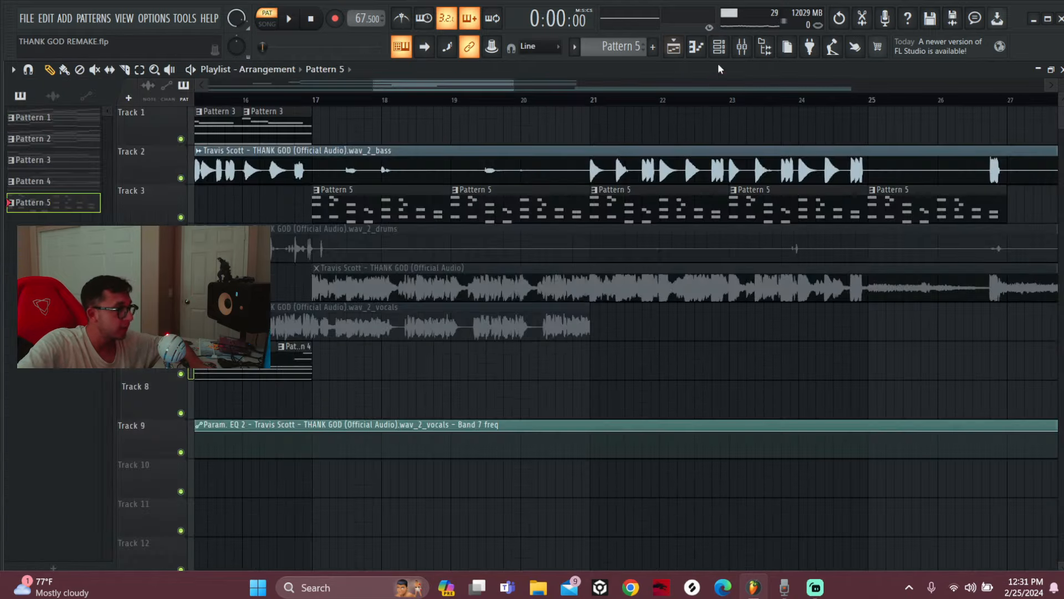
- Show the Kepler instrument settings of Pattern 5's Ceratoidum and Acutobrass channels from the channel rack
{"action": "left_click", "coordinate": [719, 46]}
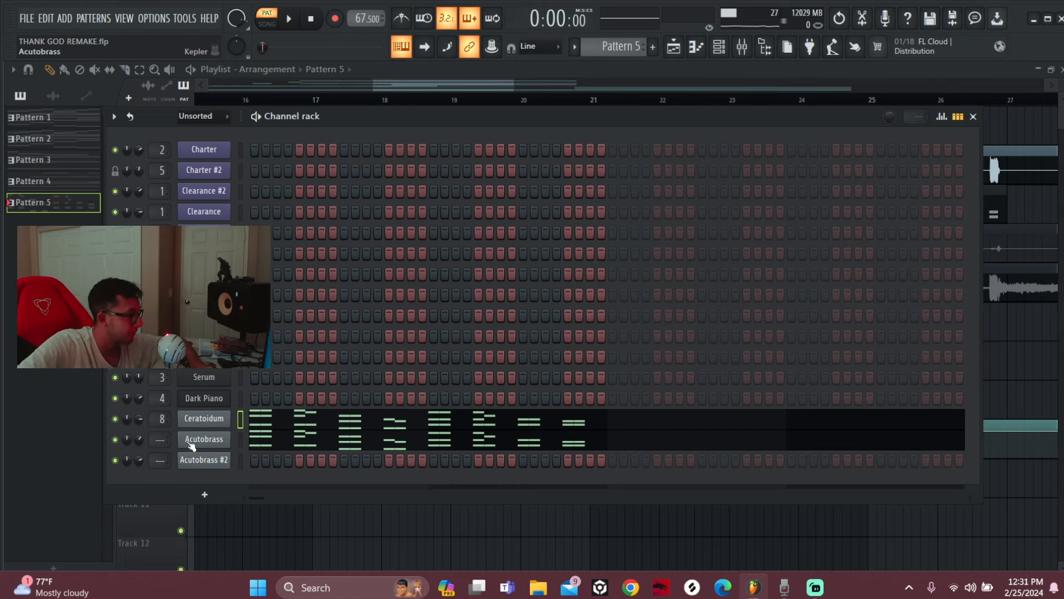
{"action": "left_click", "coordinate": [201, 424]}
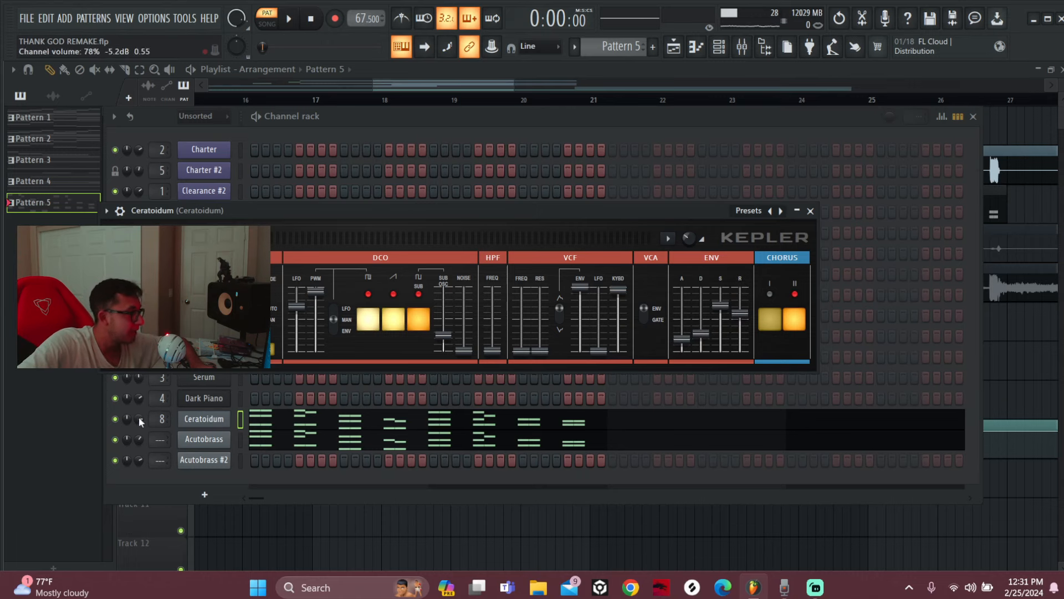
{"action": "left_click", "coordinate": [198, 445]}
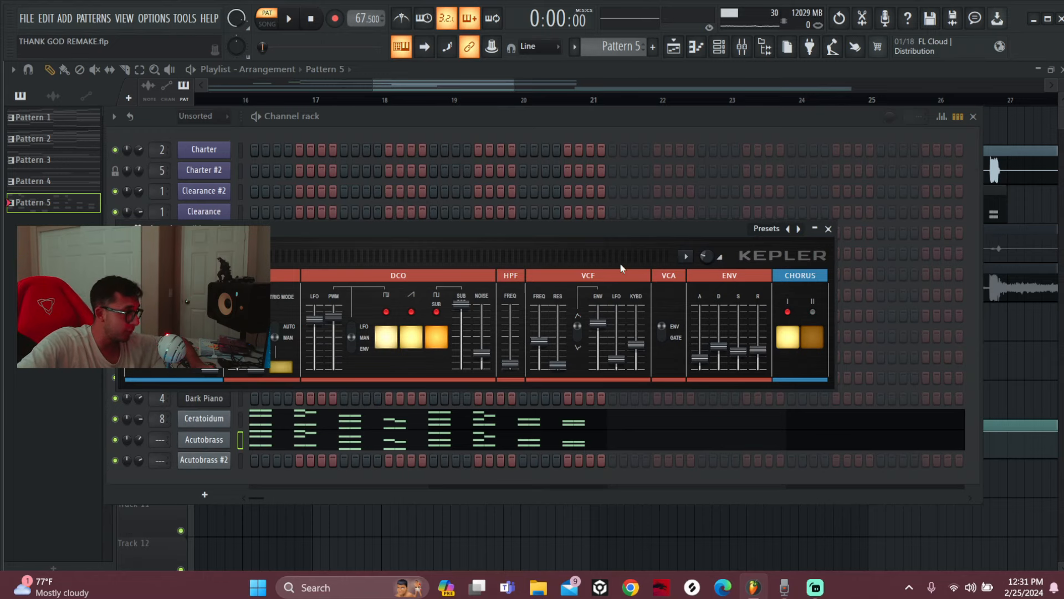
{"action": "left_click_drag", "start_coordinate": [393, 237], "coordinate": [514, 233]}
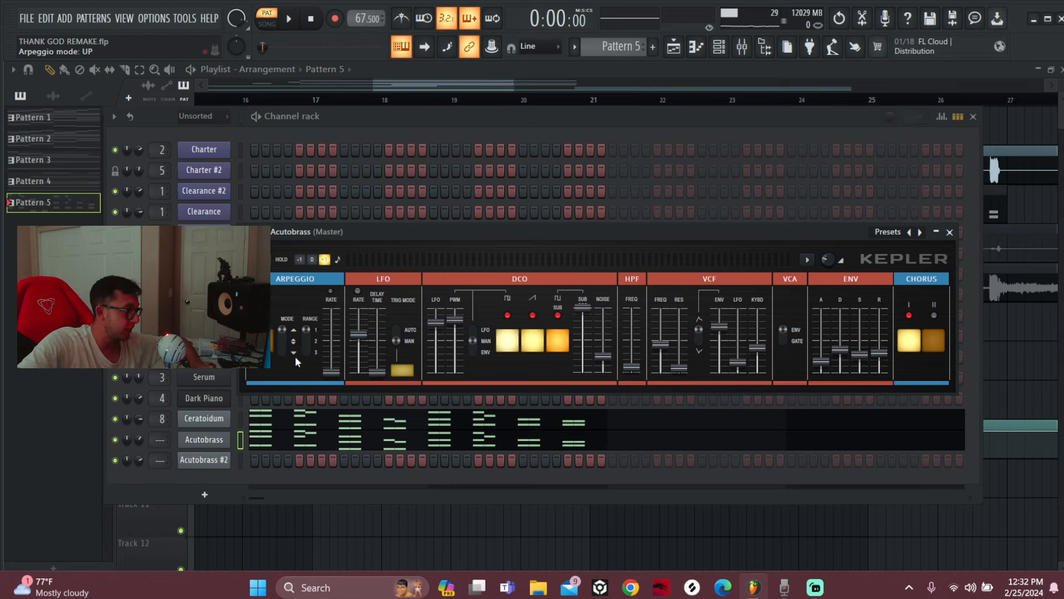
- Choose the Large Hall preset in the Ceratoidum mixer track's Fruity Reeverb 2, and open the track's Fruity Parametric EQ 2
{"action": "left_click", "coordinate": [681, 49]}
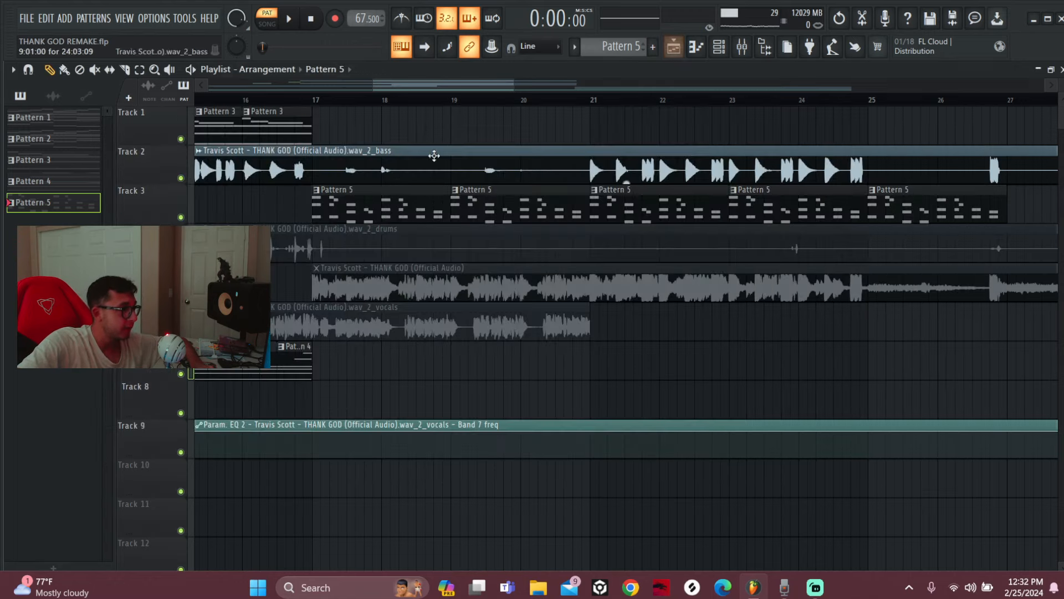
{"action": "left_click", "coordinate": [742, 48]}
{"action": "left_click", "coordinate": [225, 305]}
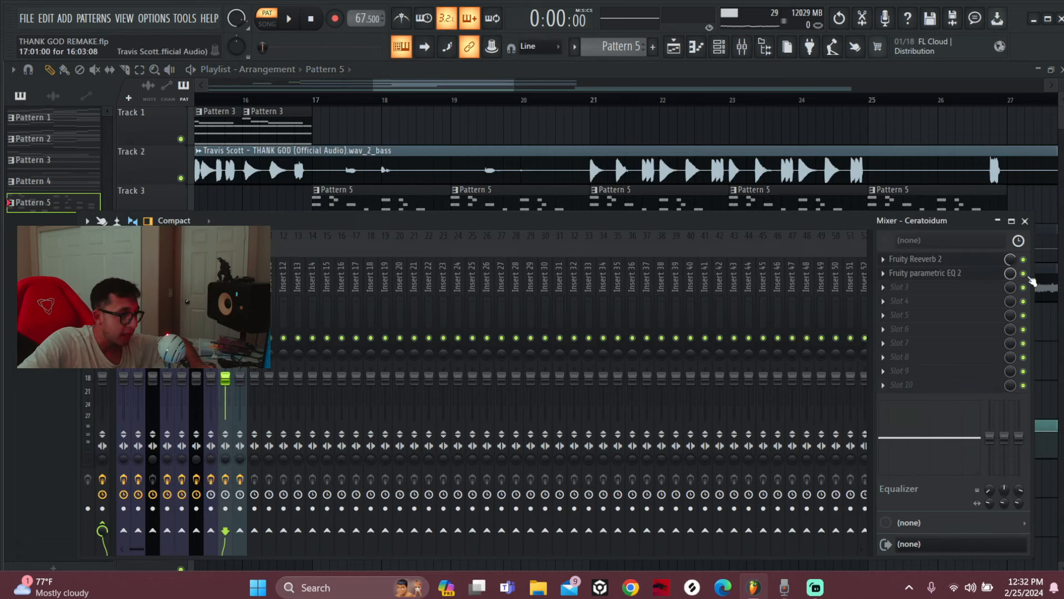
{"action": "left_click", "coordinate": [951, 261]}
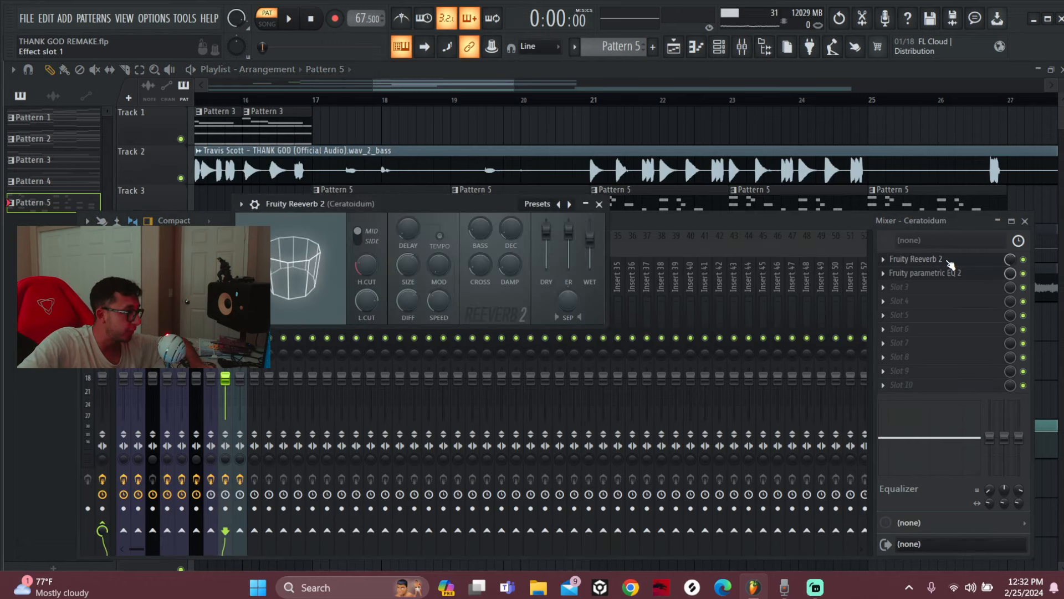
{"action": "left_click", "coordinate": [537, 203]}
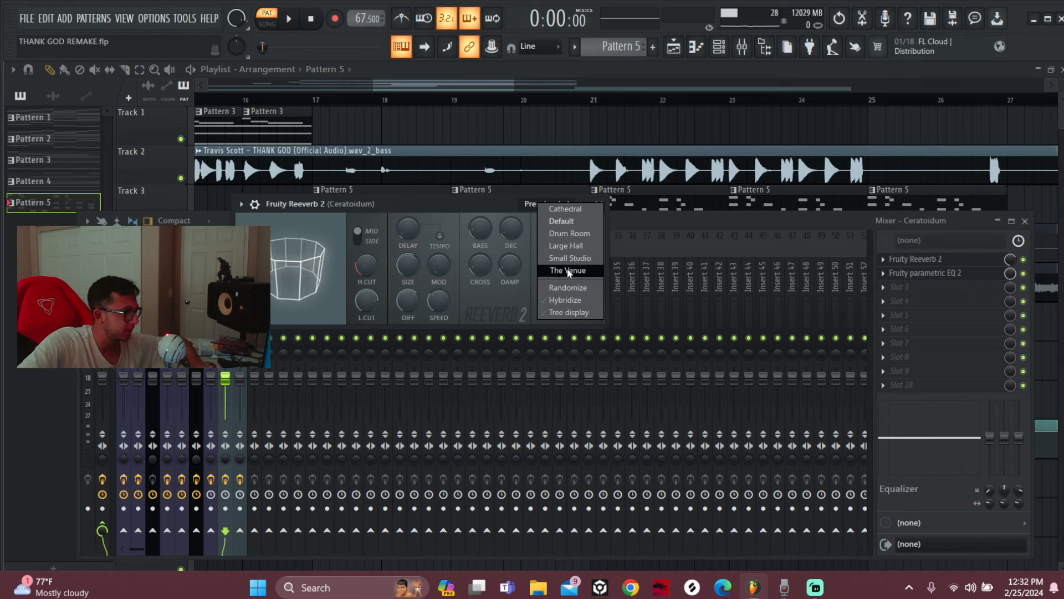
{"action": "left_click", "coordinate": [565, 245]}
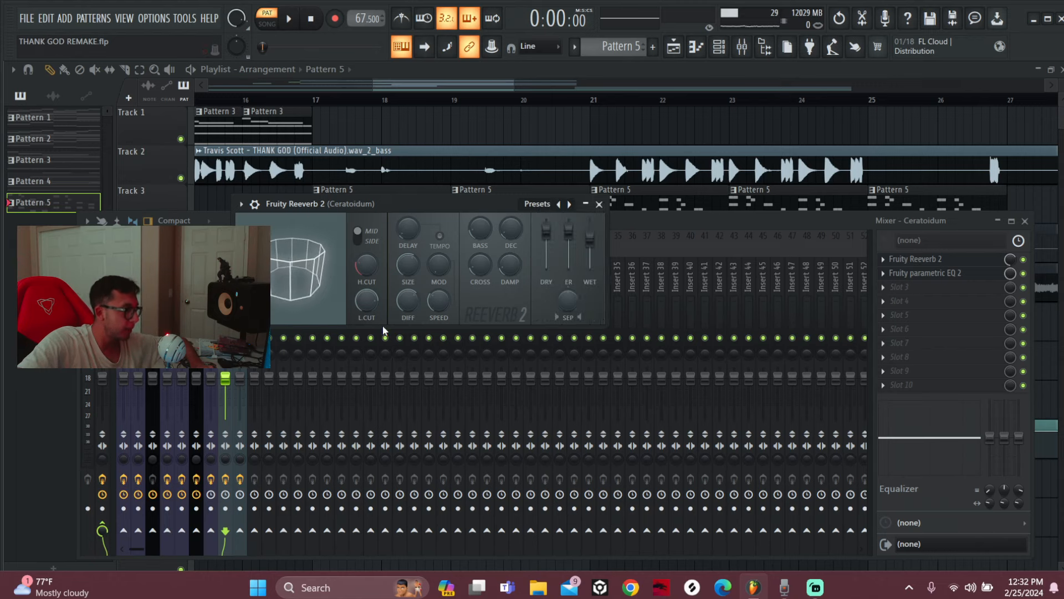
{"action": "left_click", "coordinate": [937, 273]}
{"action": "left_click_drag", "start_coordinate": [164, 186], "coordinate": [385, 258]}
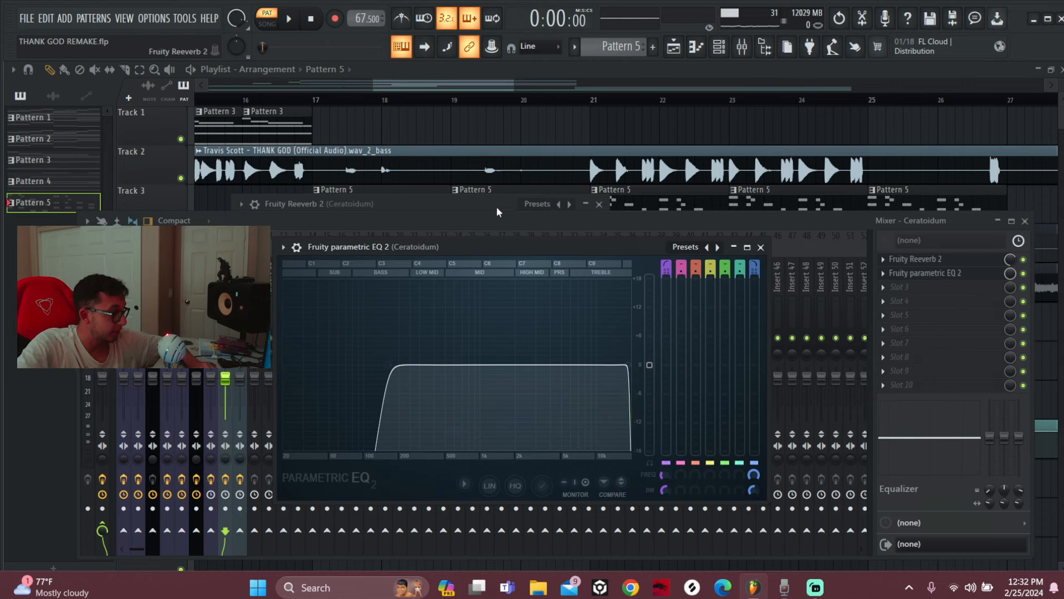
- Play the Pattern 5 section from bar 17 of the playlist in song mode, stop playback and save the project
{"action": "left_click", "coordinate": [720, 48]}
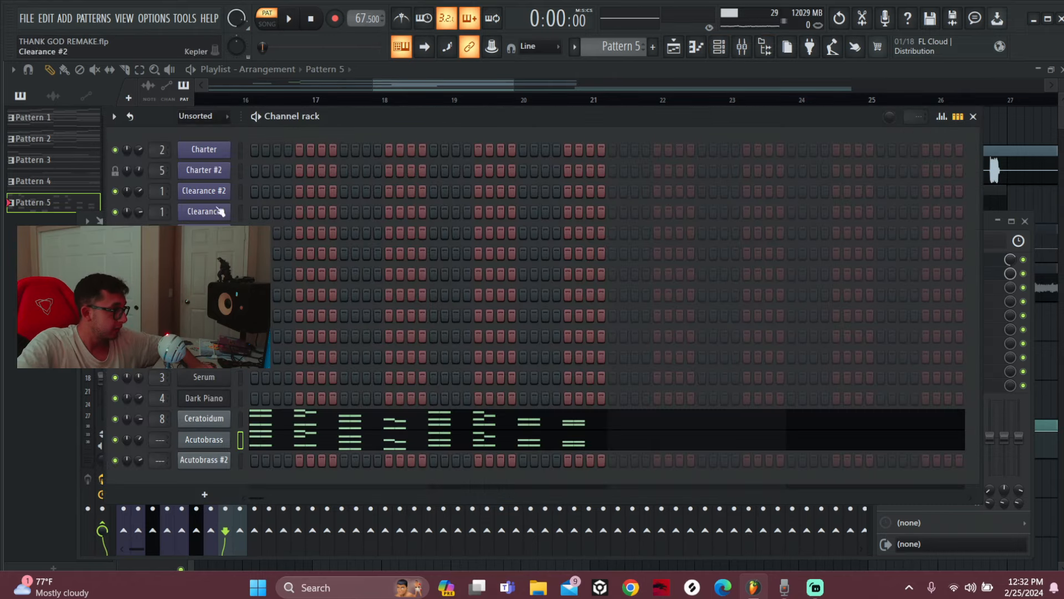
{"action": "left_click", "coordinate": [674, 47]}
{"action": "left_click", "coordinate": [317, 101]}
{"action": "key", "text": "space"}
{"action": "scroll", "coordinate": [317, 106], "scroll_direction": "down", "scroll_amount": 3}
{"action": "left_click_drag", "start_coordinate": [442, 87], "coordinate": [423, 88]}
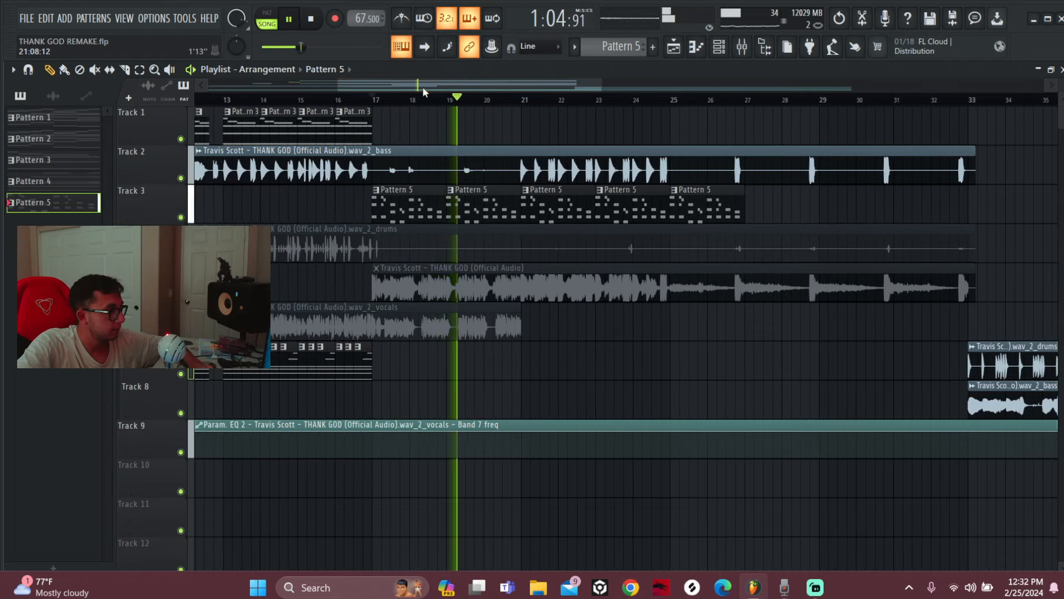
{"action": "mouse_move", "coordinate": [422, 87]}
{"action": "left_mouse_down"}
{"action": "mouse_move", "coordinate": [442, 86]}
{"action": "mouse_move", "coordinate": [423, 85]}
{"action": "left_mouse_up"}
{"action": "key", "text": "space"}
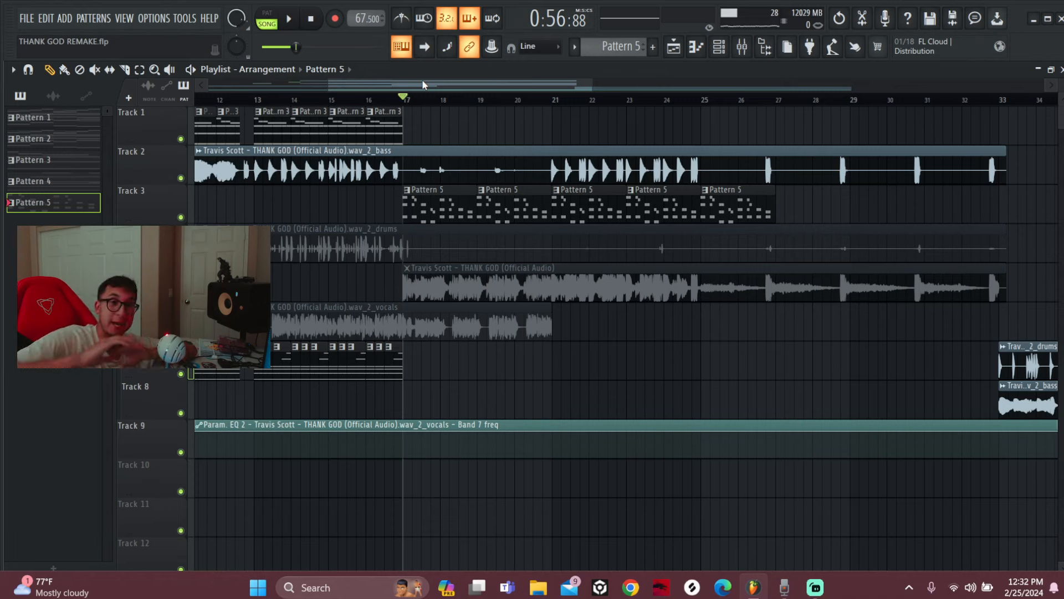
{"action": "key", "text": "ctrl+s"}
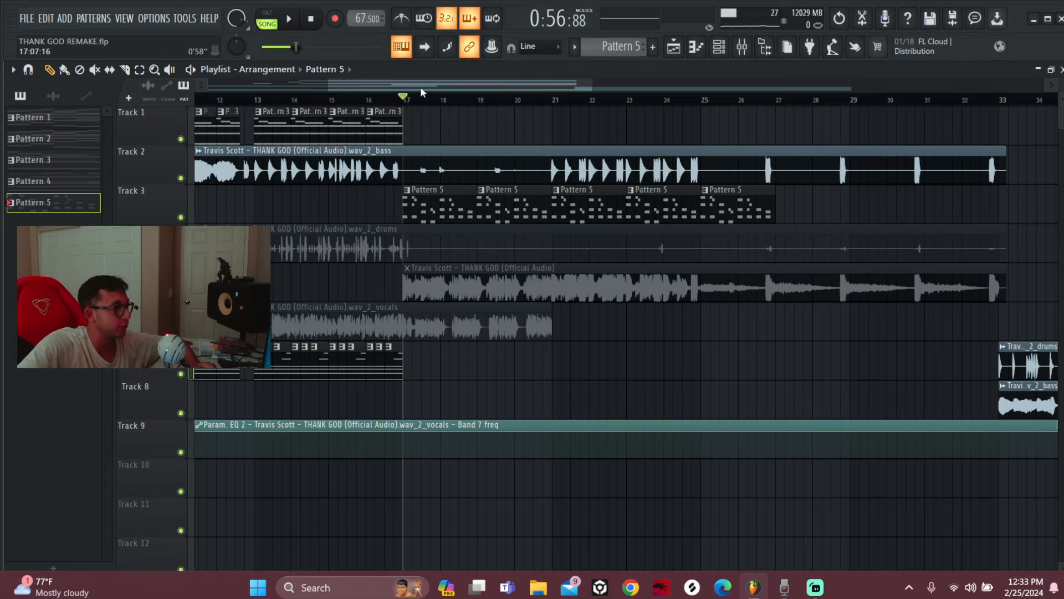
- Unmute the vocals and drums tracks in the playlist, and check the vocals clip's channel settings
{"action": "left_click_drag", "start_coordinate": [421, 88], "coordinate": [139, 94]}
{"action": "left_click_drag", "start_coordinate": [181, 335], "coordinate": [180, 257]}
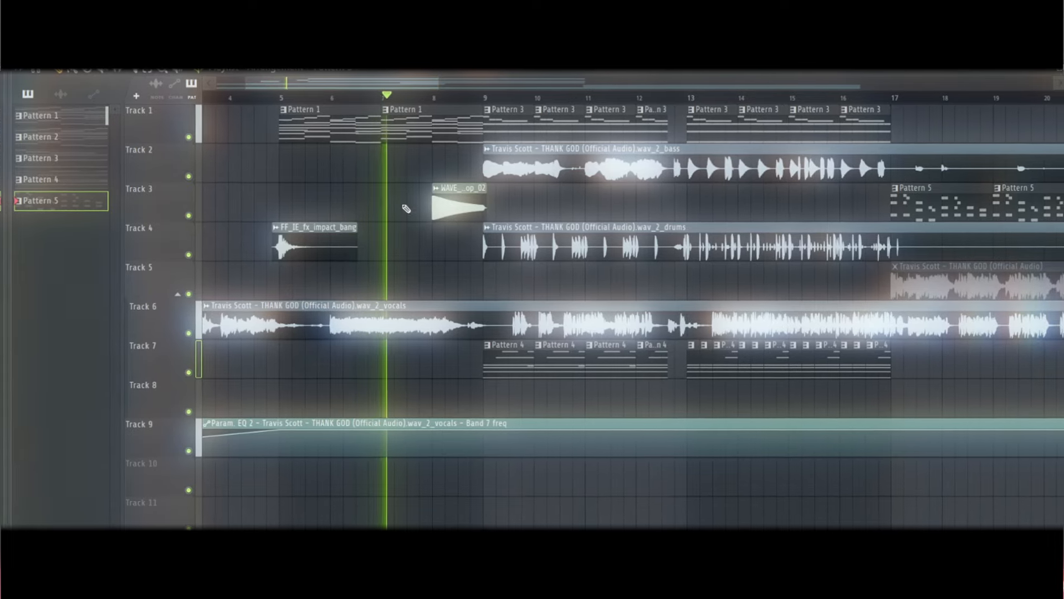
{"action": "double_click", "coordinate": [427, 306]}
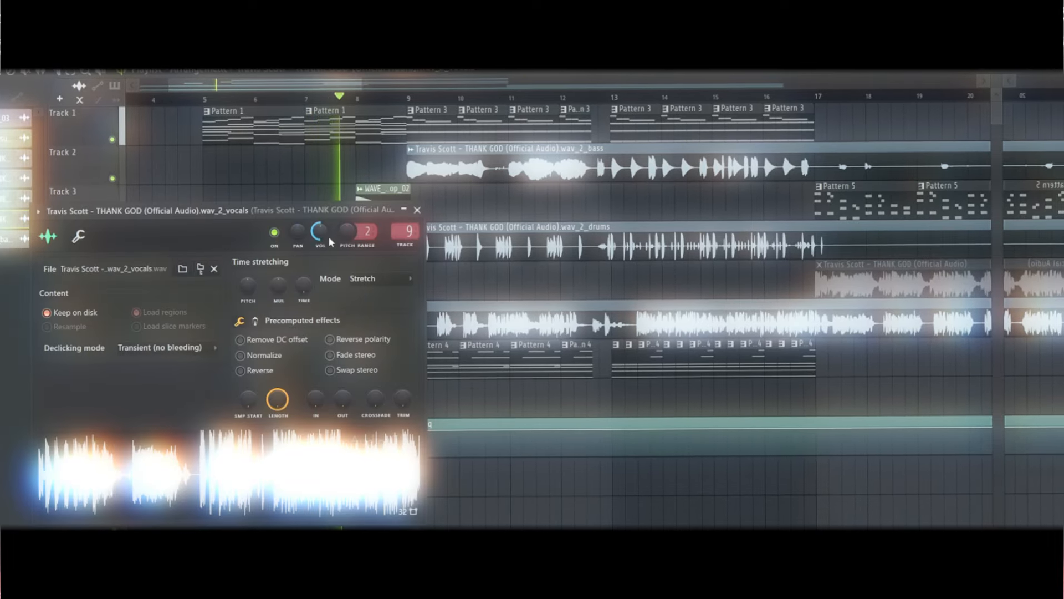
{"action": "left_click", "coordinate": [502, 210]}
- Mute the vocals track during playback and follow the arrangement through the Pattern 5 section
{"action": "scroll", "coordinate": [247, 371], "scroll_direction": "right", "scroll_amount": 3}
{"action": "left_click", "coordinate": [198, 335]}
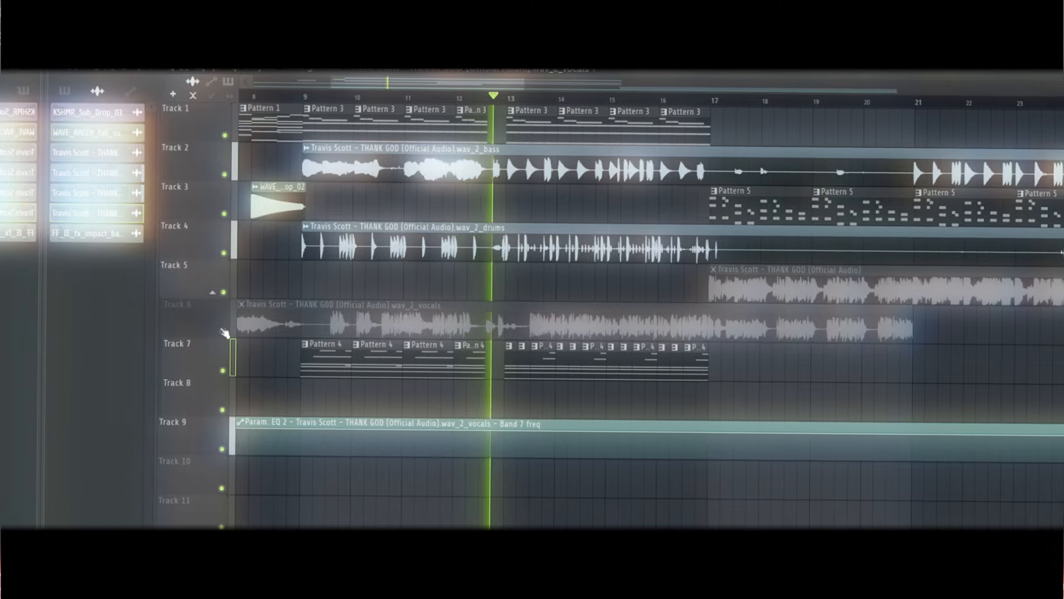
{"action": "left_click_drag", "start_coordinate": [433, 81], "coordinate": [482, 89]}
{"action": "scroll", "coordinate": [481, 102], "scroll_direction": "down", "scroll_amount": 4}
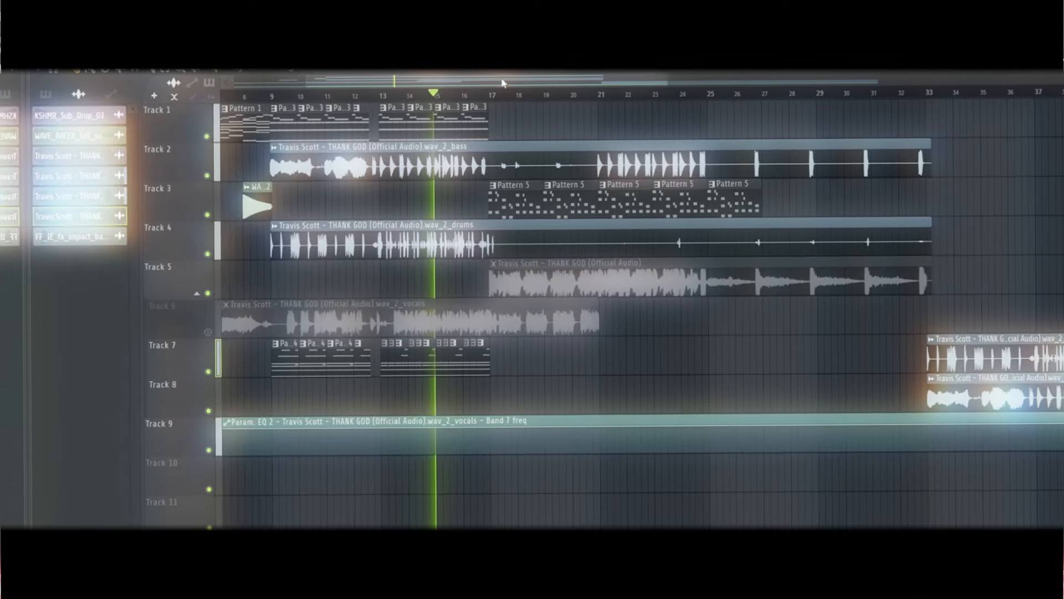
{"action": "scroll", "coordinate": [490, 103], "scroll_direction": "up", "scroll_amount": 3}
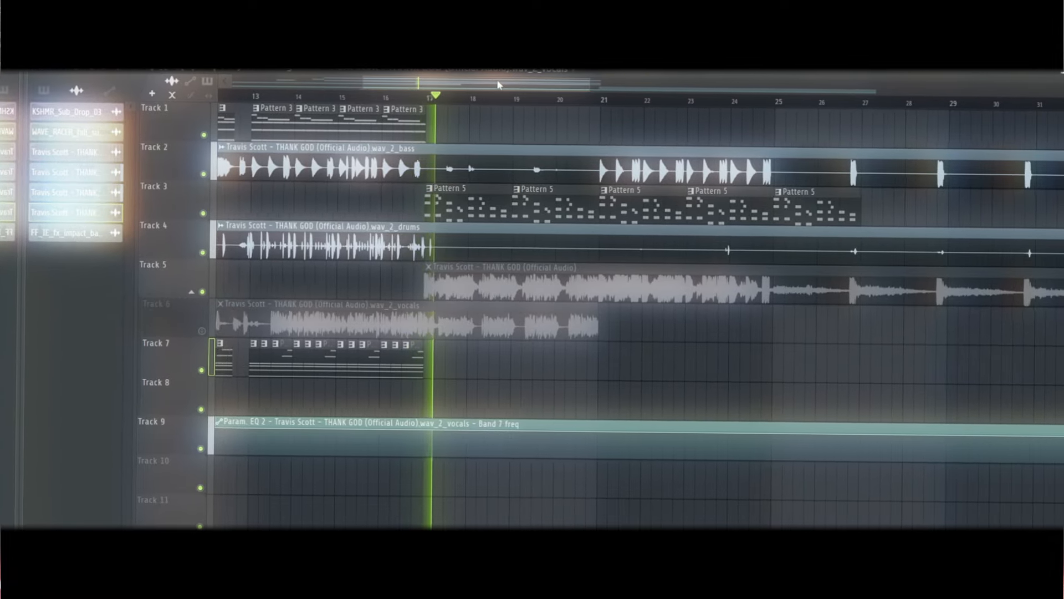
{"action": "scroll", "coordinate": [503, 104], "scroll_direction": "down", "scroll_amount": 3}
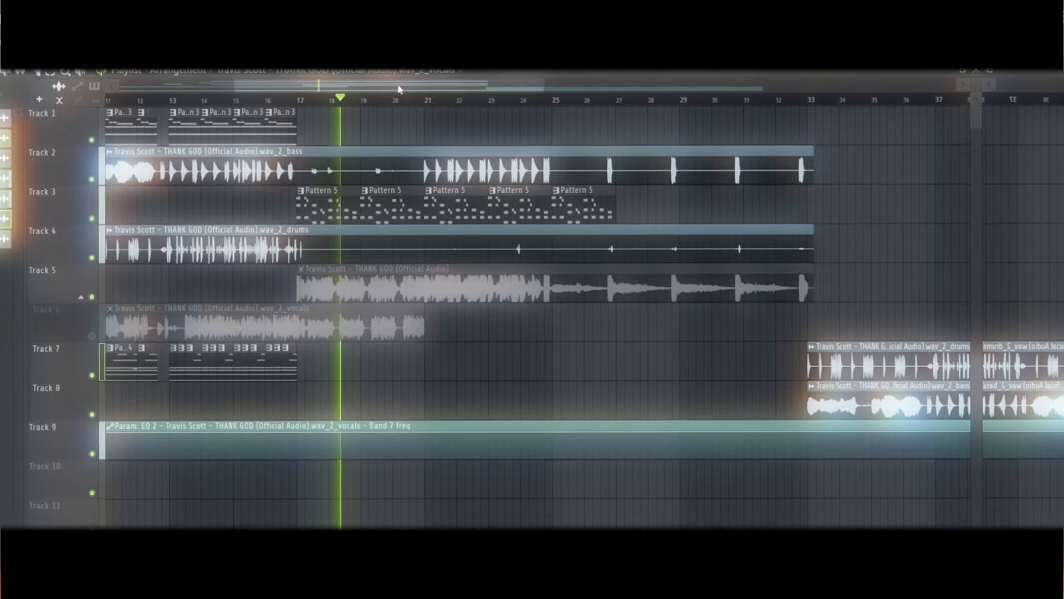
{"action": "scroll", "coordinate": [399, 101], "scroll_direction": "down", "scroll_amount": 3}
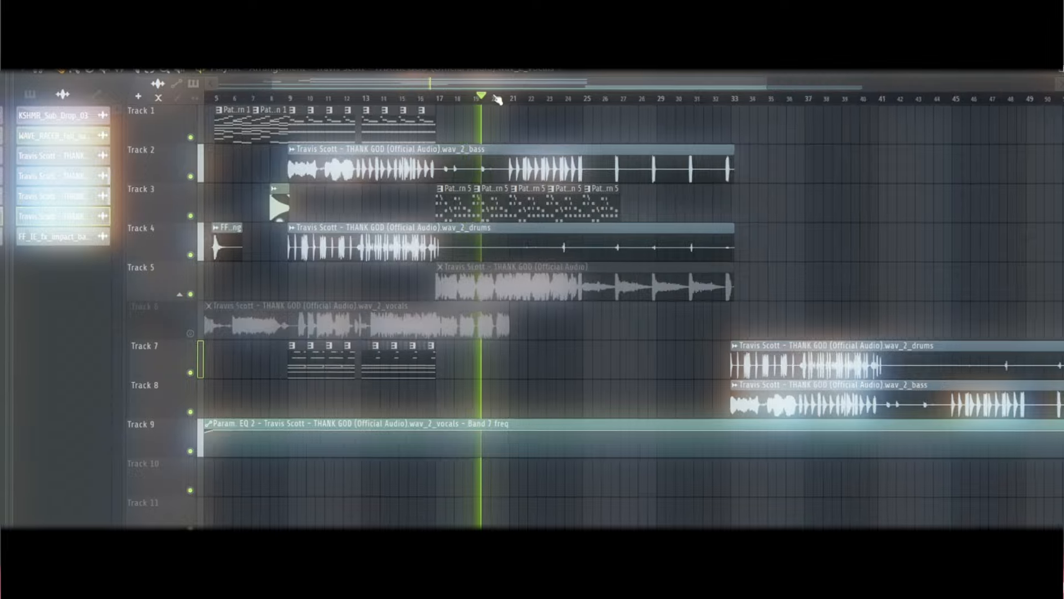
{"action": "scroll", "coordinate": [497, 100], "scroll_direction": "up", "scroll_amount": 3}
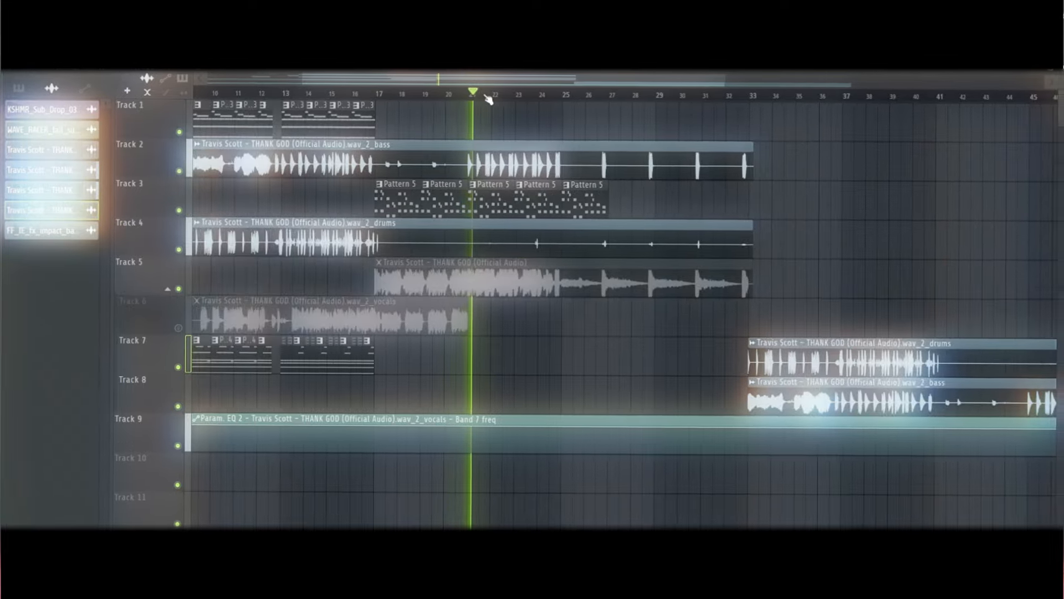
{"action": "scroll", "coordinate": [502, 100], "scroll_direction": "down", "scroll_amount": 3}
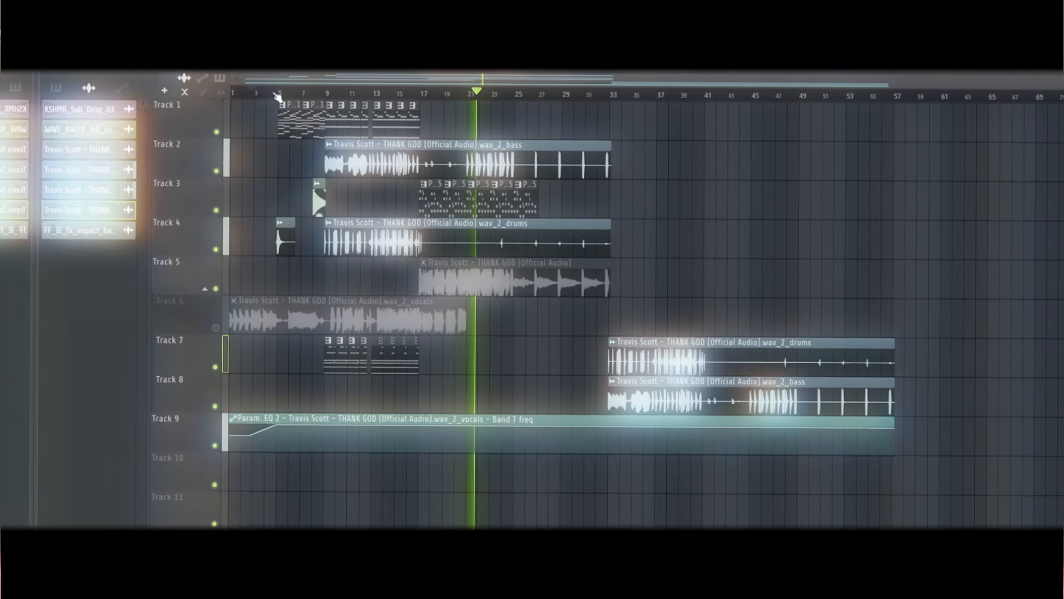